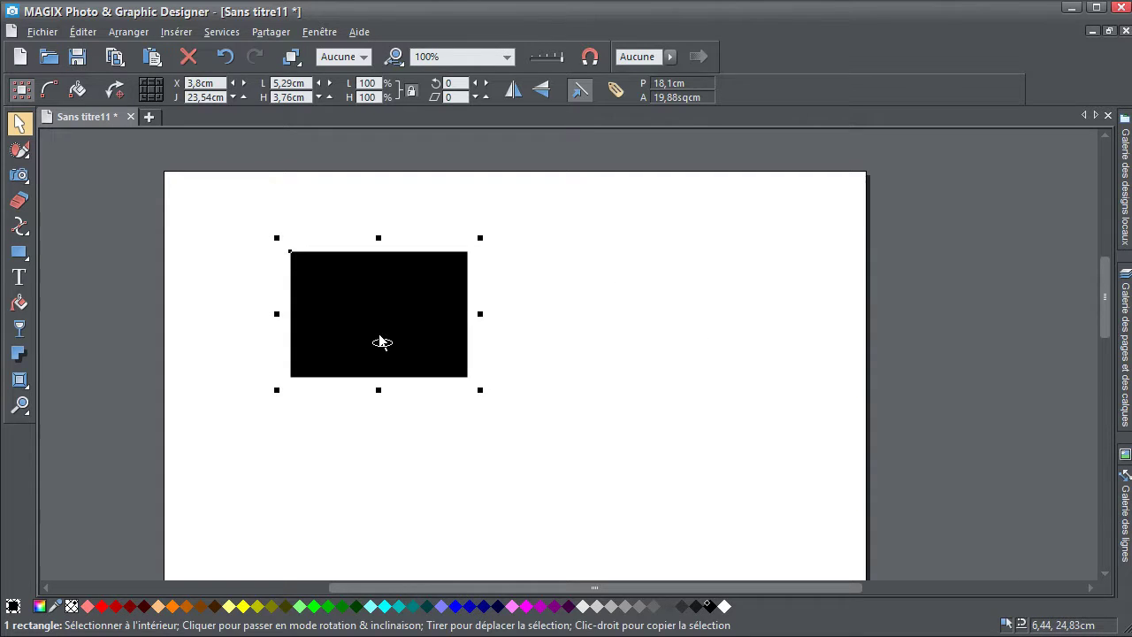
Step: Nudge the black rectangle upward and practise stretching it, ending at about 5.37 × 3.73 cm
{"action": "mouse_move", "coordinate": [381, 329]}
{"action": "left_mouse_down"}
{"action": "mouse_move", "coordinate": [660, 331]}
{"action": "mouse_move", "coordinate": [388, 313]}
{"action": "mouse_move", "coordinate": [380, 430]}
{"action": "mouse_move", "coordinate": [384, 242]}
{"action": "mouse_move", "coordinate": [359, 452]}
{"action": "mouse_move", "coordinate": [371, 238]}
{"action": "mouse_move", "coordinate": [384, 392]}
{"action": "mouse_move", "coordinate": [390, 321]}
{"action": "left_mouse_up"}
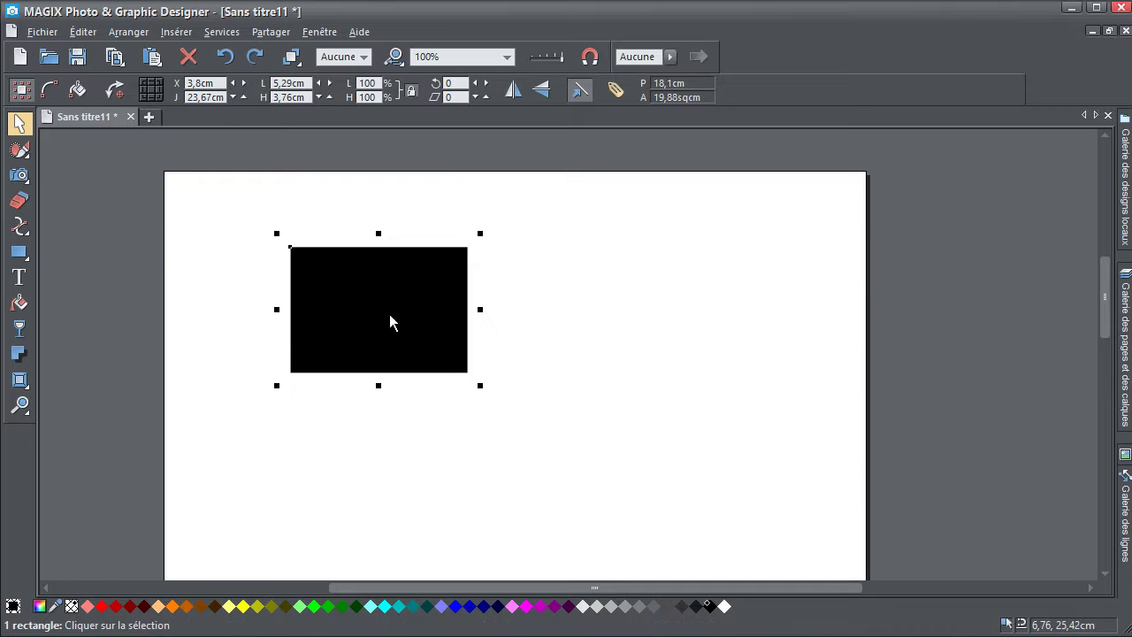
{"action": "left_click_drag", "start_coordinate": [481, 309], "coordinate": [690, 310]}
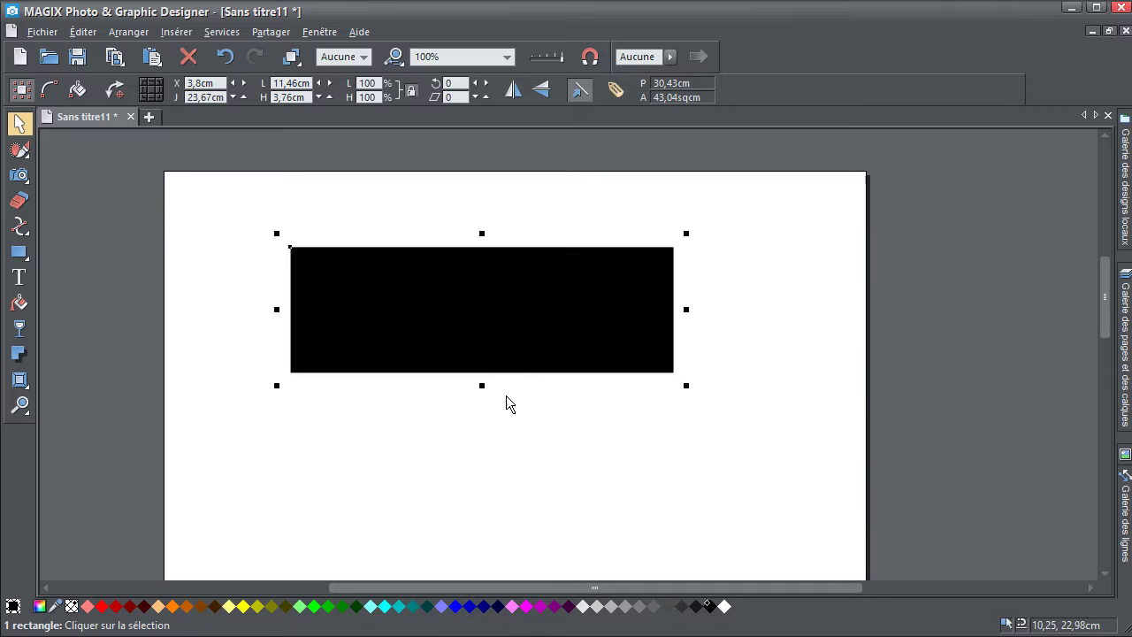
{"action": "left_click_drag", "start_coordinate": [481, 387], "coordinate": [483, 529]}
{"action": "left_click_drag", "start_coordinate": [693, 534], "coordinate": [487, 388]}
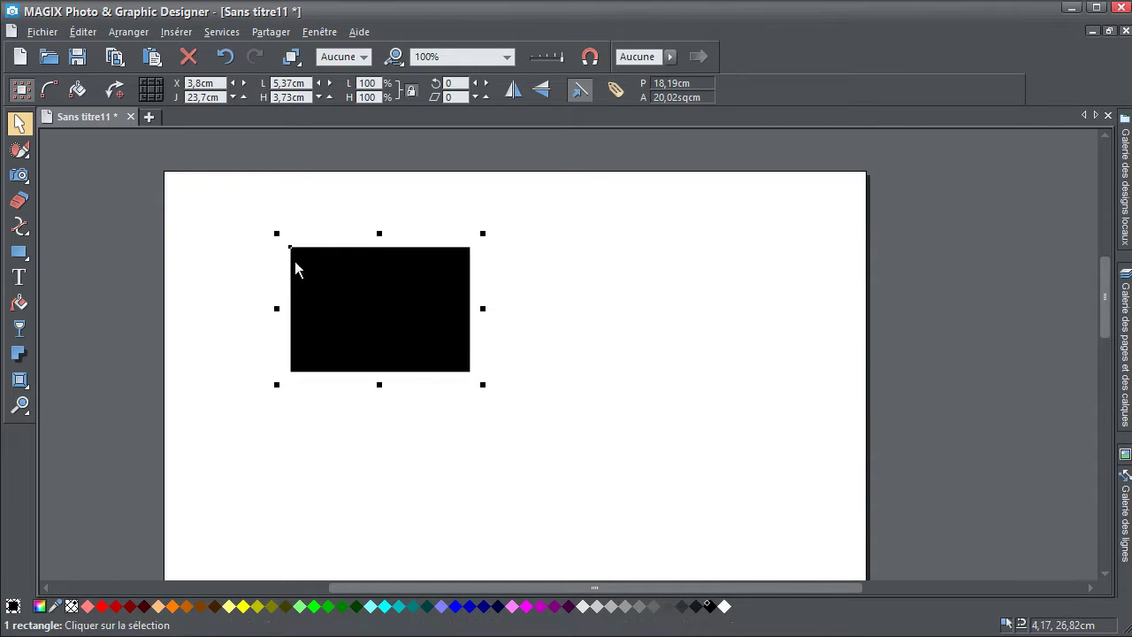
Step: Resize the rectangle proportionally from its centre to about 5.98 × 4.16 cm
{"action": "mouse_move", "coordinate": [483, 385]}
{"action": "left_mouse_down"}
{"action": "mouse_move", "coordinate": [507, 407]}
{"action": "mouse_move", "coordinate": [469, 372]}
{"action": "left_mouse_up"}
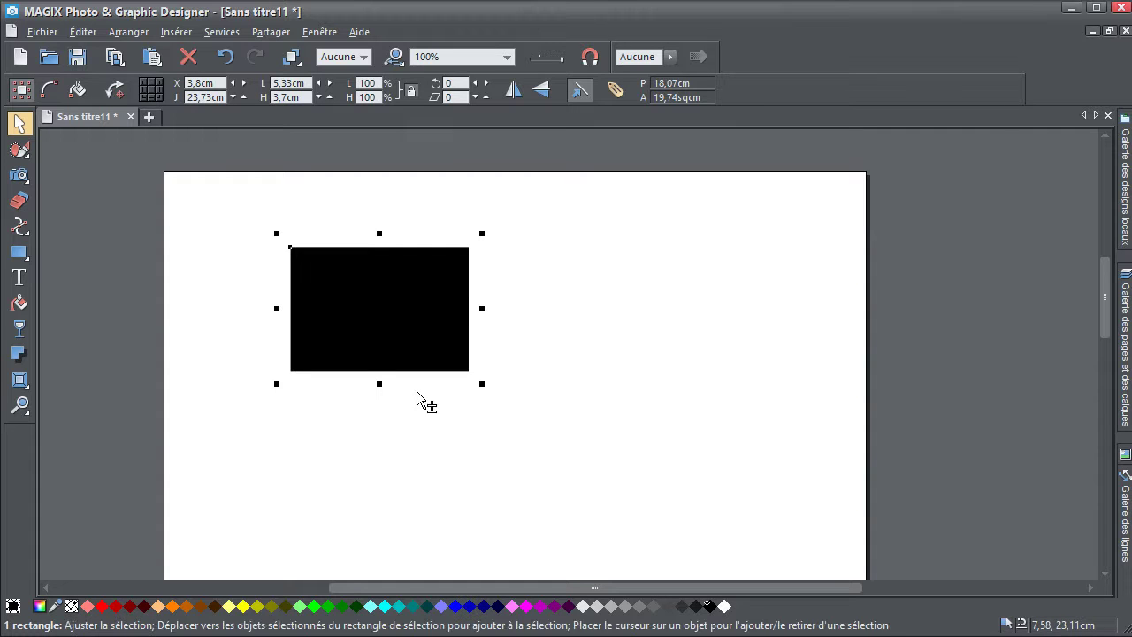
{"action": "mouse_move", "coordinate": [479, 386]}
{"action": "left_mouse_down"}
{"action": "mouse_move", "coordinate": [533, 443]}
{"action": "mouse_move", "coordinate": [459, 376]}
{"action": "mouse_move", "coordinate": [596, 480]}
{"action": "mouse_move", "coordinate": [476, 363]}
{"action": "mouse_move", "coordinate": [590, 448]}
{"action": "mouse_move", "coordinate": [486, 374]}
{"action": "left_mouse_up"}
{"action": "key", "text": "Escape"}
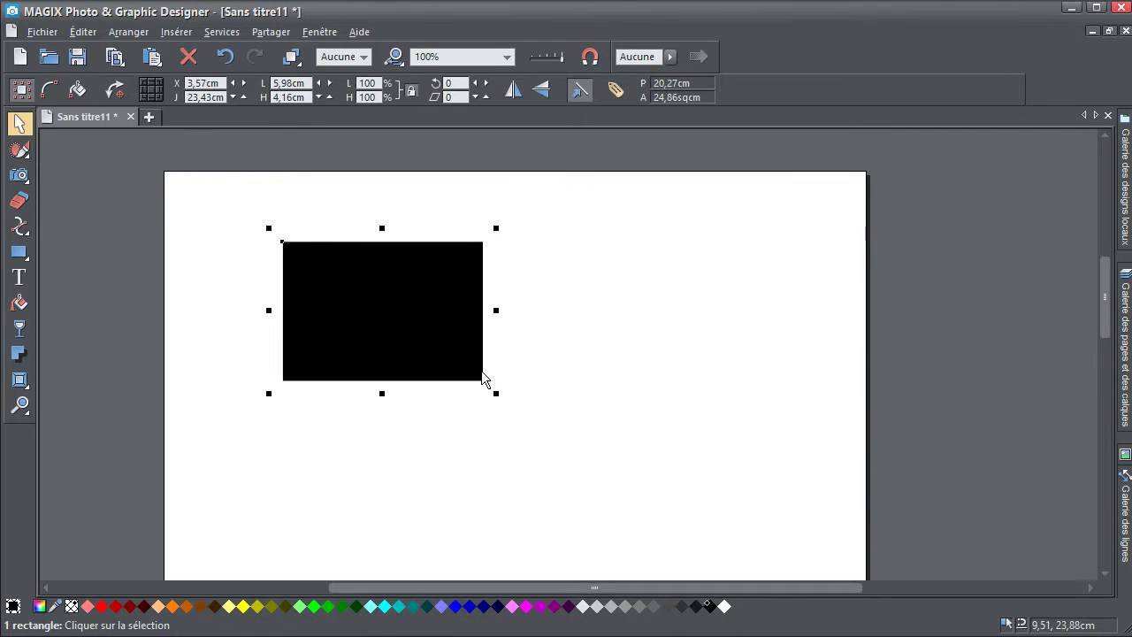
Step: Try resizing the rectangle with its proportions unlocked to about 6.09 × 4.02 cm
{"action": "left_click", "coordinate": [412, 92]}
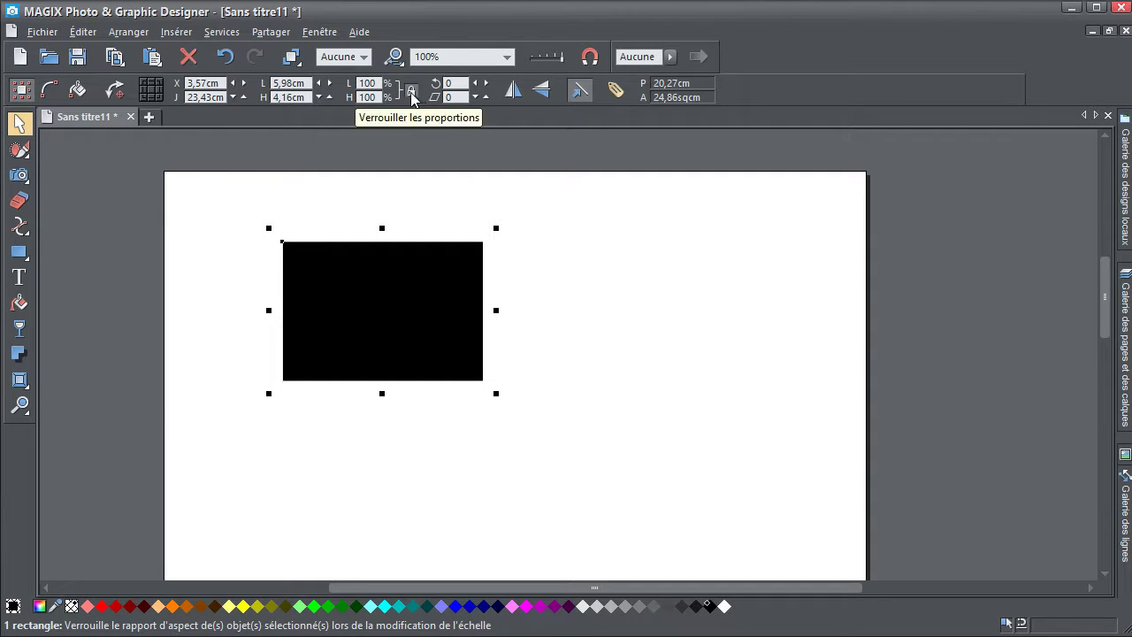
{"action": "mouse_move", "coordinate": [495, 394]}
{"action": "left_mouse_down"}
{"action": "mouse_move", "coordinate": [430, 522]}
{"action": "mouse_move", "coordinate": [617, 522]}
{"action": "mouse_move", "coordinate": [734, 339]}
{"action": "mouse_move", "coordinate": [370, 392]}
{"action": "mouse_move", "coordinate": [756, 465]}
{"action": "mouse_move", "coordinate": [485, 299]}
{"action": "mouse_move", "coordinate": [729, 554]}
{"action": "mouse_move", "coordinate": [540, 339]}
{"action": "mouse_move", "coordinate": [599, 462]}
{"action": "mouse_move", "coordinate": [526, 369]}
{"action": "mouse_move", "coordinate": [496, 389]}
{"action": "left_mouse_up"}
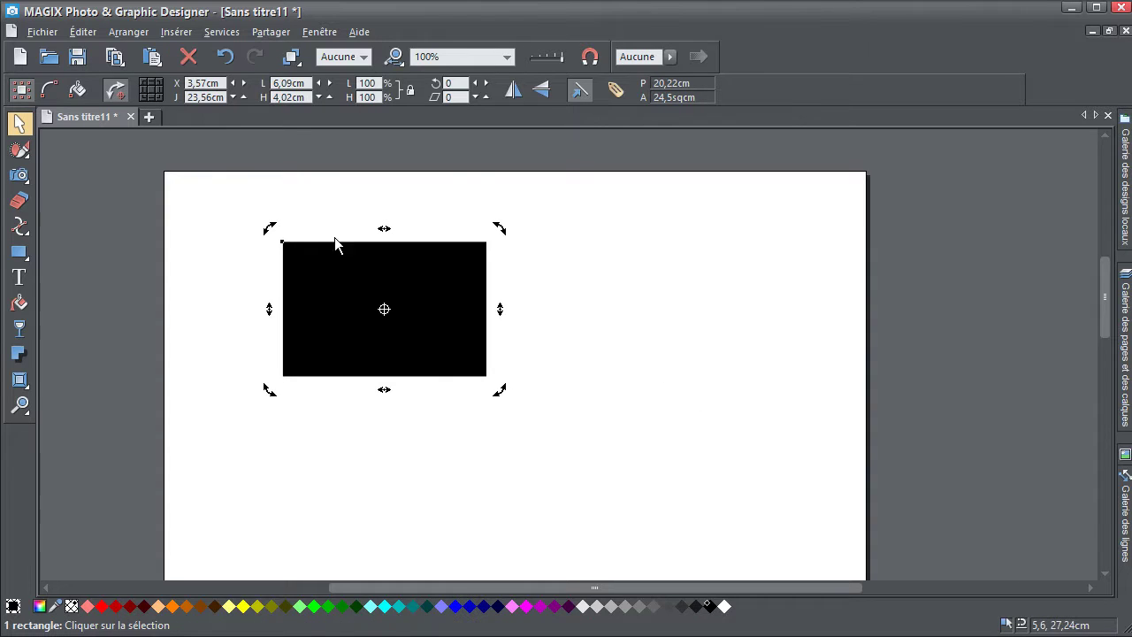
{"action": "left_click", "coordinate": [300, 83]}
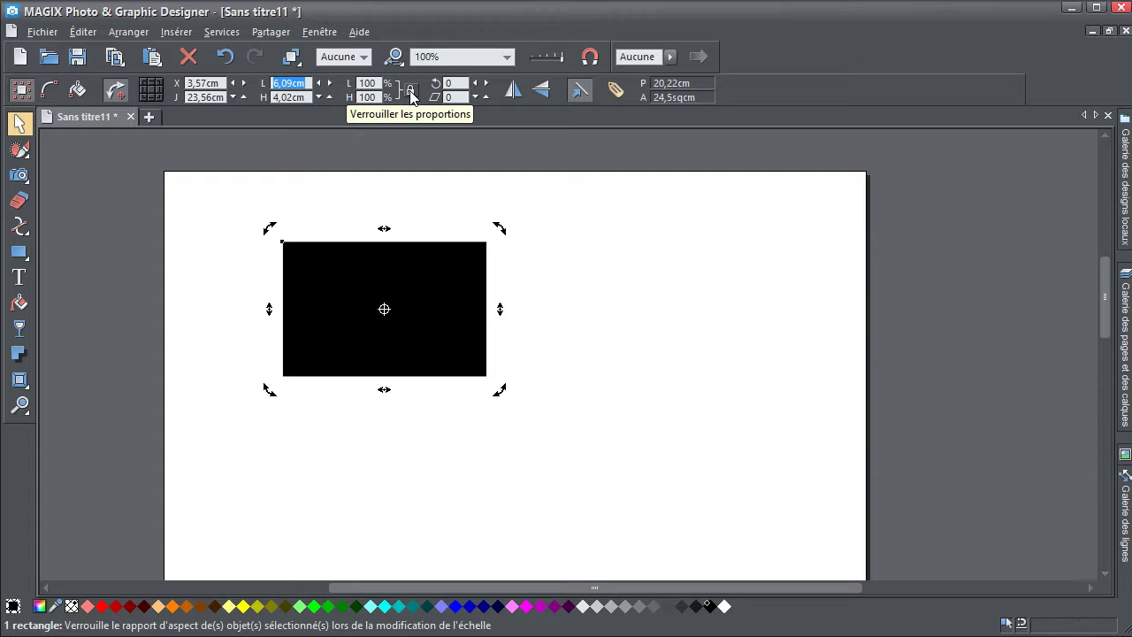
Step: Undo the unlocked resize and scale the rectangle to 50% with its proportions locked
{"action": "key", "text": "ctrl+z"}
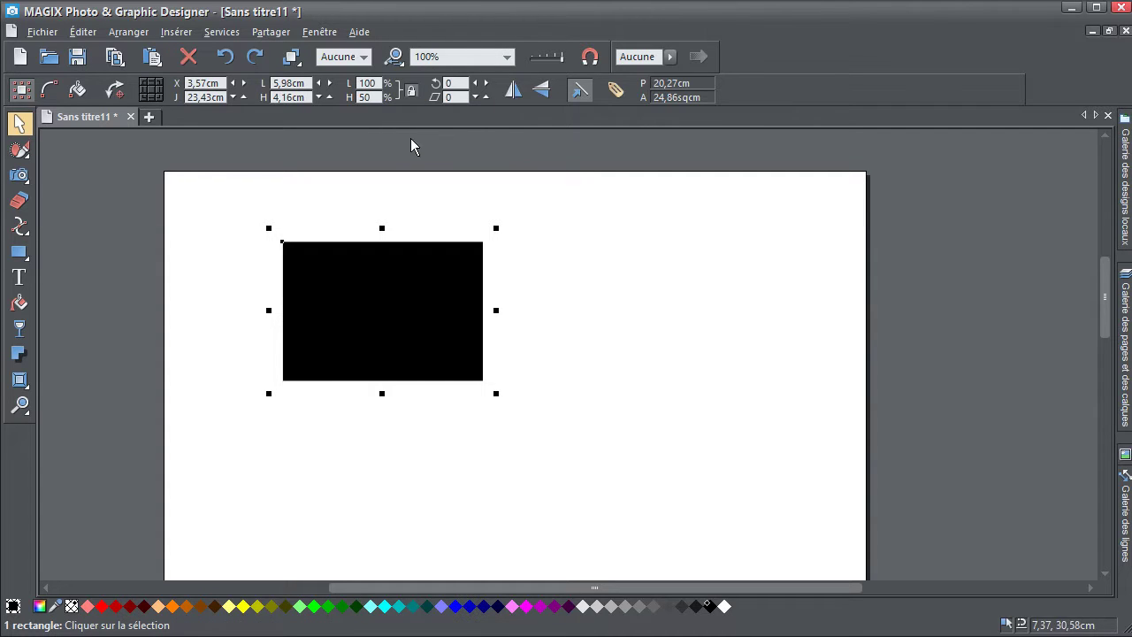
{"action": "key", "text": "ctrl+y"}
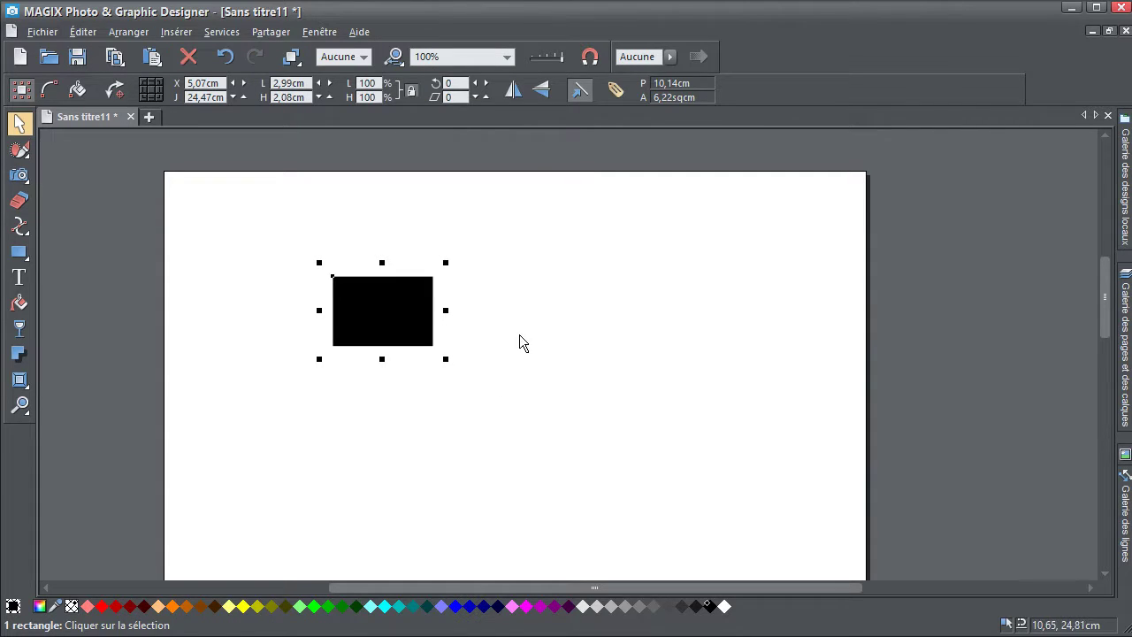
{"action": "left_click", "coordinate": [456, 390]}
Step: Try rotating the rectangle about its centre and slanting it horizontally, reverting each change
{"action": "left_click", "coordinate": [400, 298]}
{"action": "left_click", "coordinate": [385, 309]}
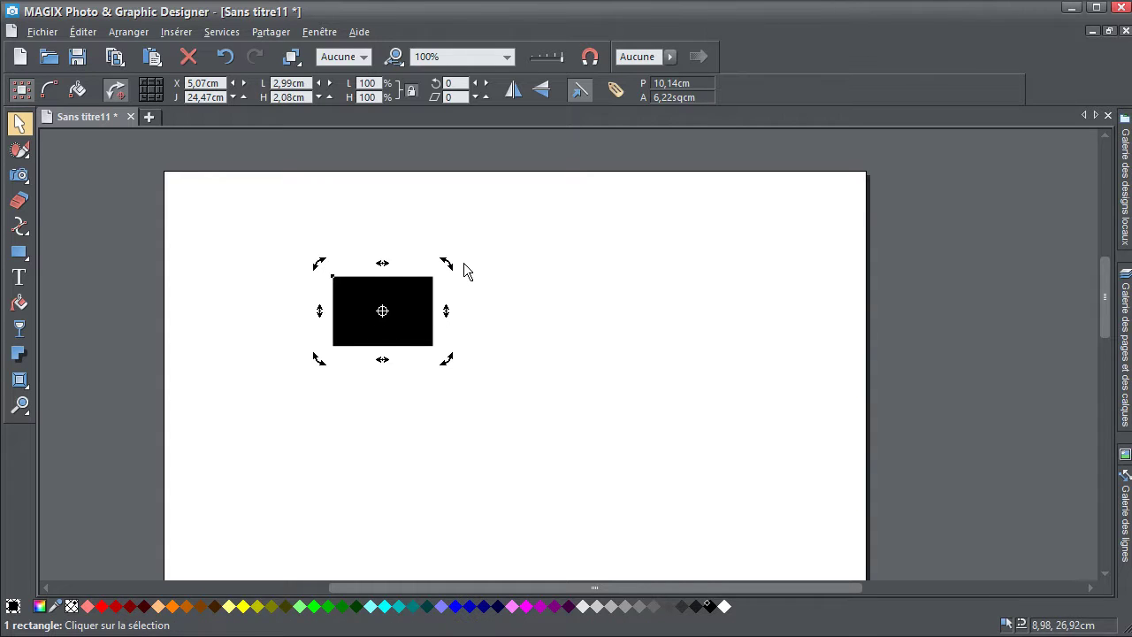
{"action": "left_click_drag", "start_coordinate": [449, 264], "coordinate": [450, 316]}
{"action": "key", "text": "ctrl+z"}
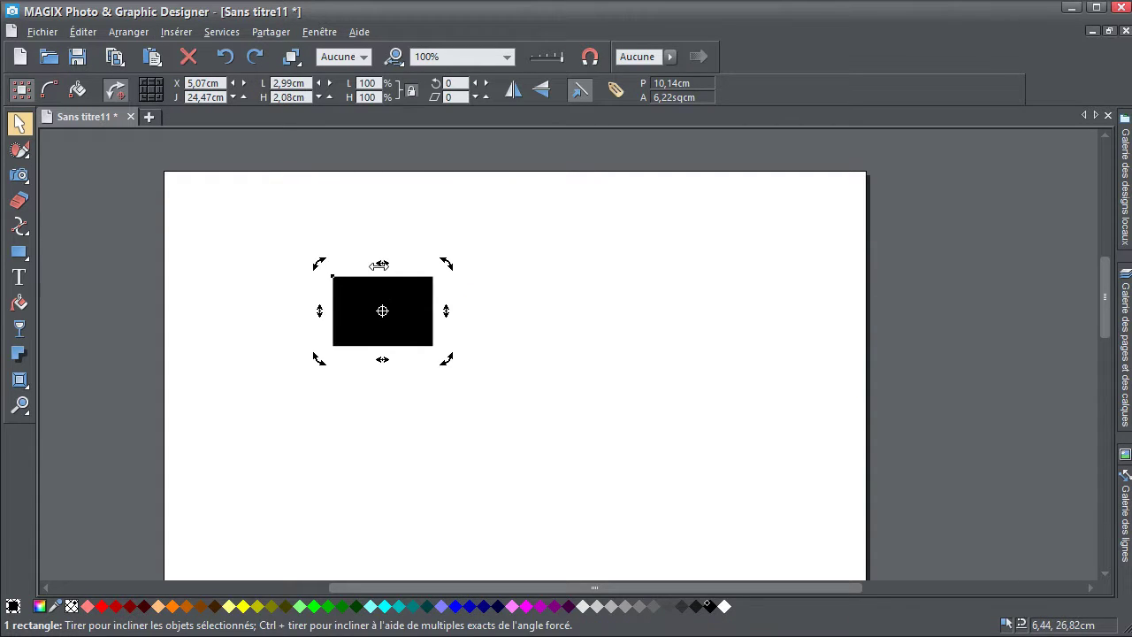
{"action": "left_click_drag", "start_coordinate": [385, 264], "coordinate": [436, 305]}
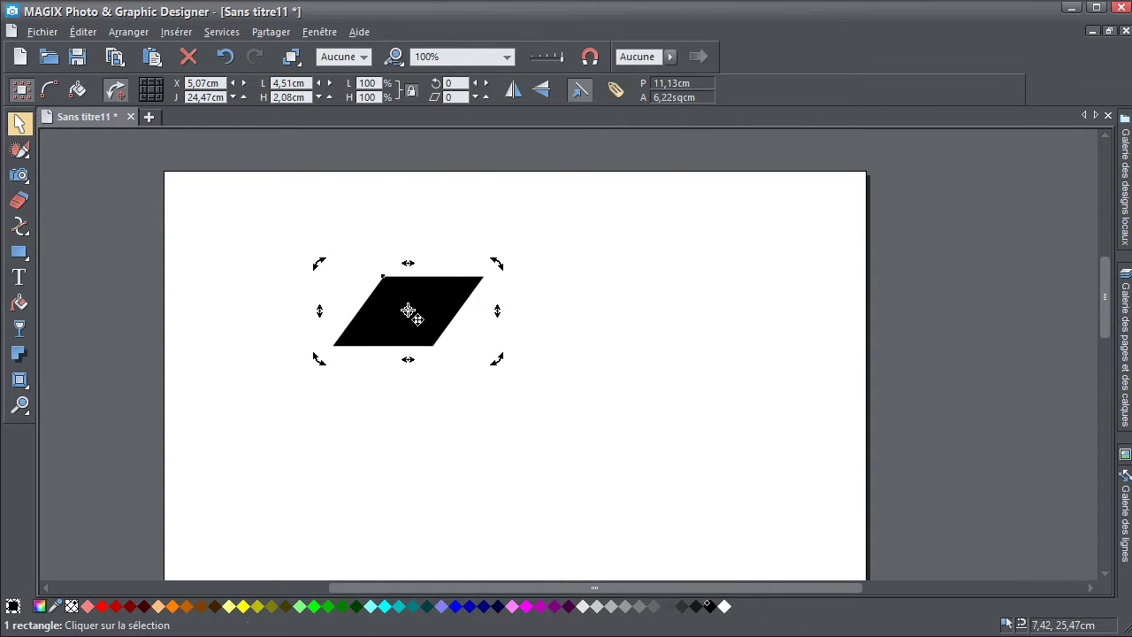
{"action": "key", "text": "ctrl+z"}
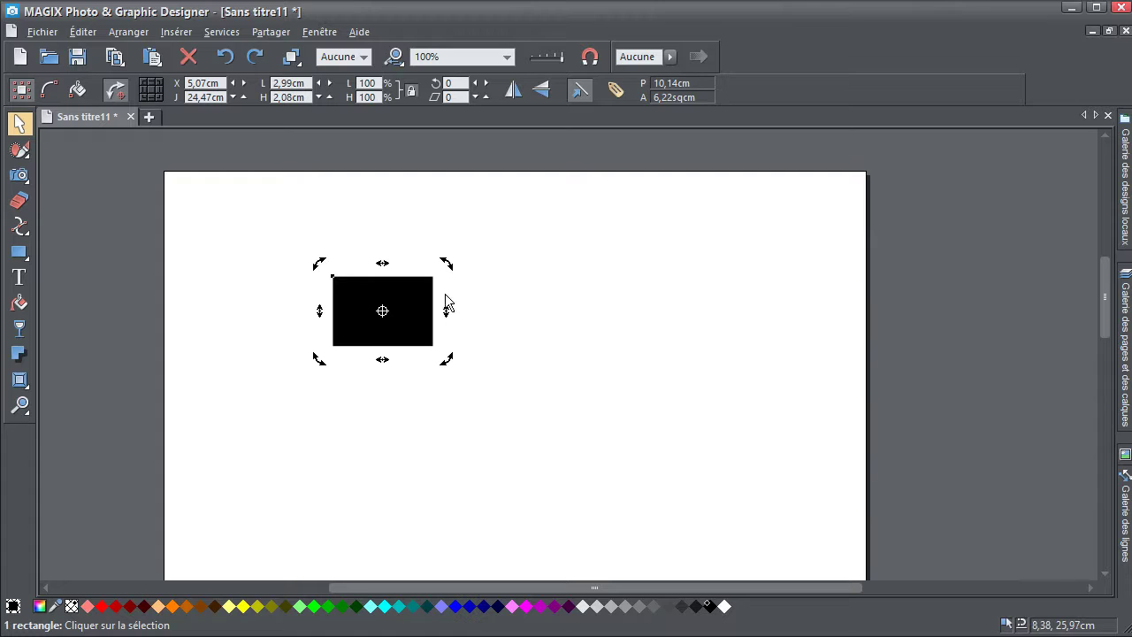
{"action": "left_click_drag", "start_coordinate": [448, 262], "coordinate": [404, 308]}
{"action": "key", "text": "Escape"}
Step: Move the rotation centre to the rectangle's upper-left corner and try rotating the rectangle about it
{"action": "scroll", "coordinate": [418, 341], "scroll_direction": "up", "scroll_amount": 2}
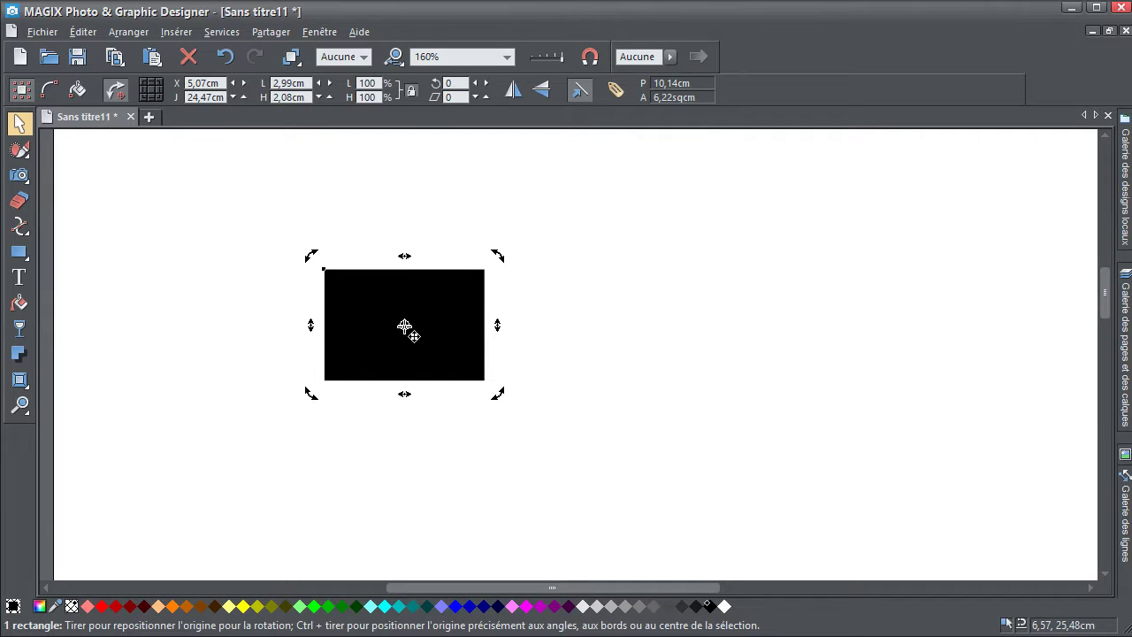
{"action": "left_click_drag", "start_coordinate": [404, 328], "coordinate": [378, 312]}
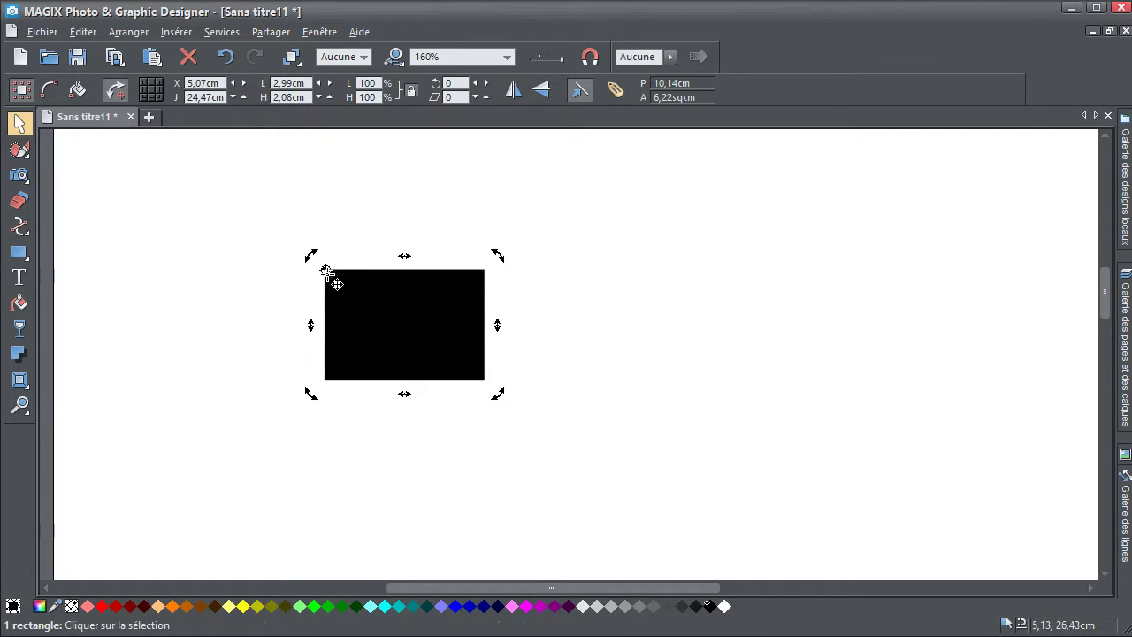
{"action": "left_click_drag", "start_coordinate": [501, 254], "coordinate": [498, 283]}
Step: Place the rotation centre outside the rectangle, beyond its upper-left corner, rotate the rectangle clockwise about it, and undo the rotation
{"action": "left_click_drag", "start_coordinate": [334, 276], "coordinate": [328, 276]}
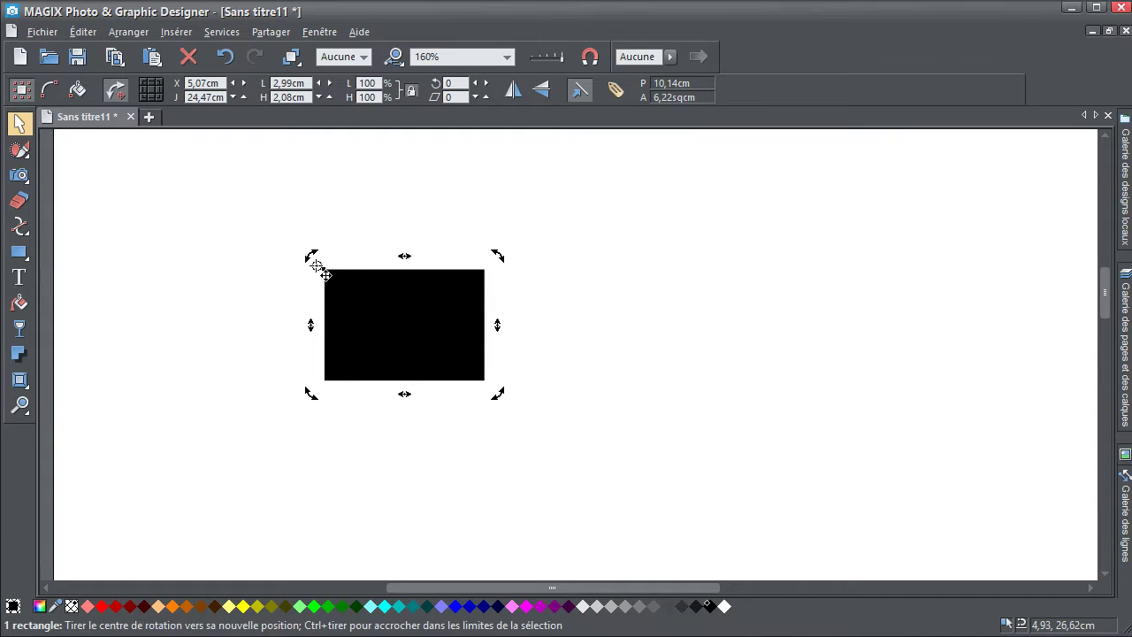
{"action": "left_click_drag", "start_coordinate": [235, 264], "coordinate": [234, 263]}
{"action": "mouse_move", "coordinate": [498, 256]}
{"action": "left_mouse_down"}
{"action": "mouse_move", "coordinate": [511, 230]}
{"action": "mouse_move", "coordinate": [488, 199]}
{"action": "mouse_move", "coordinate": [367, 376]}
{"action": "mouse_move", "coordinate": [448, 167]}
{"action": "mouse_move", "coordinate": [412, 298]}
{"action": "mouse_move", "coordinate": [495, 354]}
{"action": "left_mouse_up"}
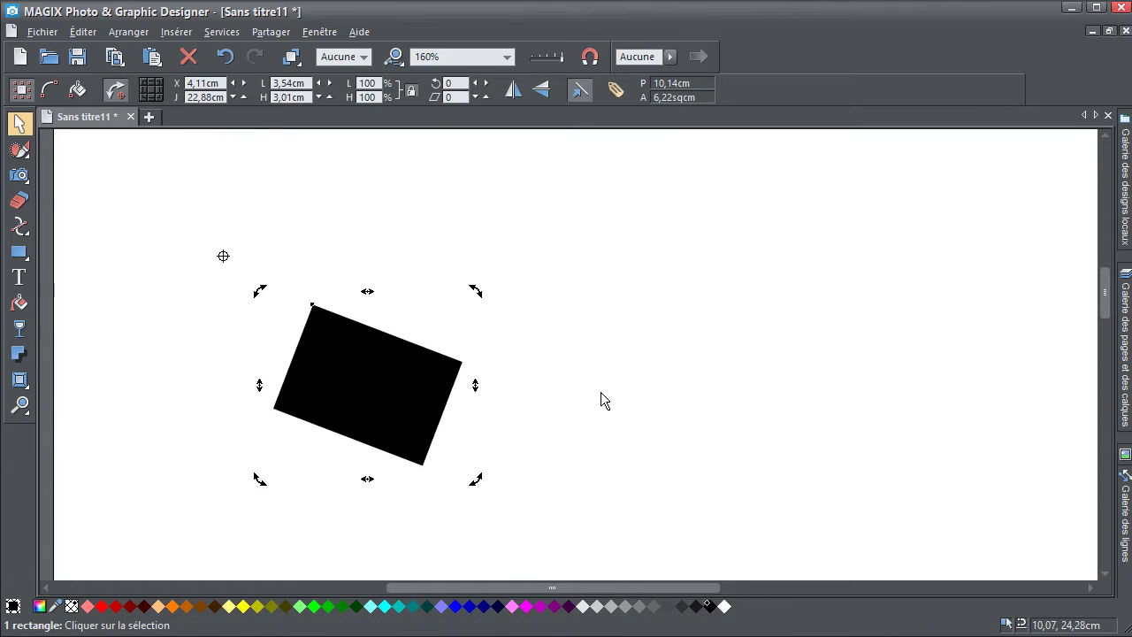
{"action": "key", "text": "ctrl+z"}
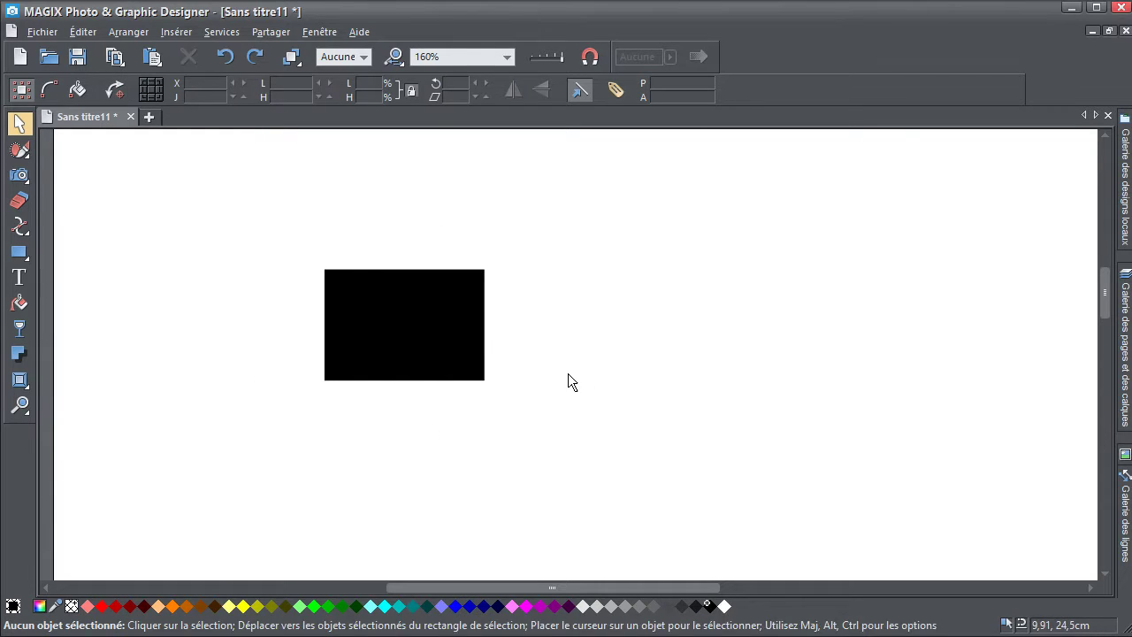
Step: Copy the rectangle, paste a duplicate onto the page, and undo the paste
{"action": "right_click", "coordinate": [359, 301]}
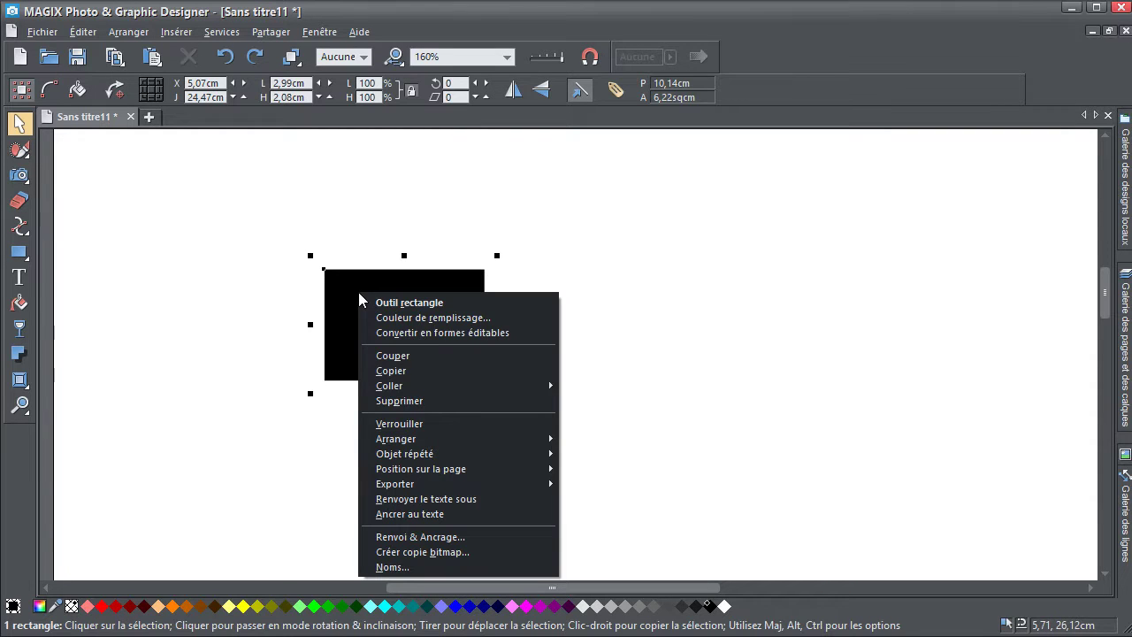
{"action": "left_click", "coordinate": [406, 372]}
{"action": "right_click", "coordinate": [550, 268]}
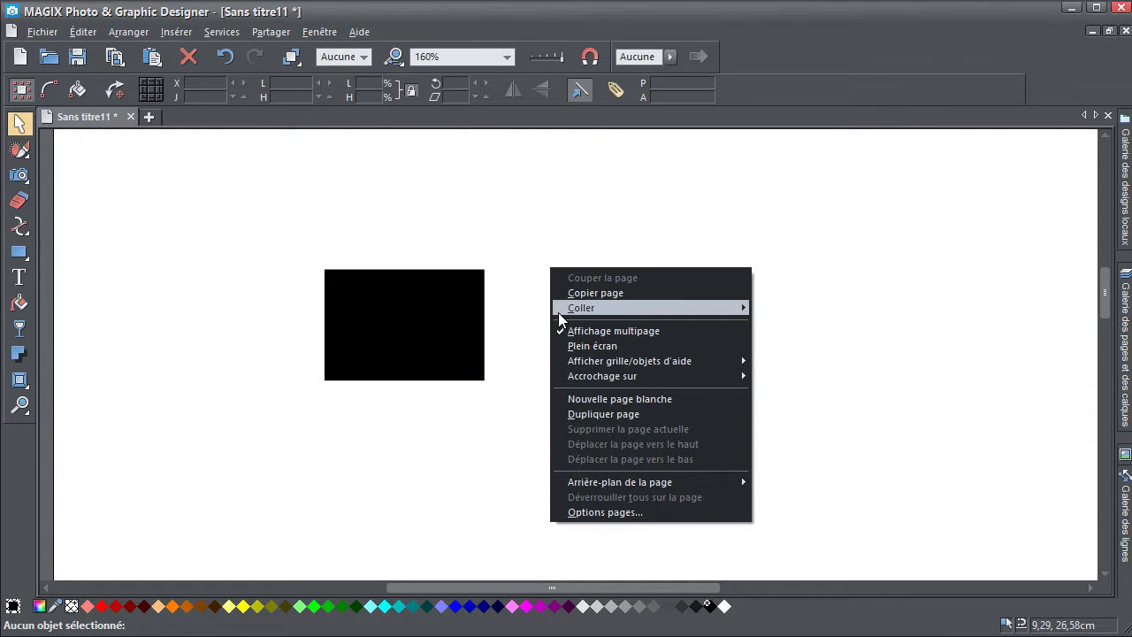
{"action": "mouse_move", "coordinate": [562, 312]}
{"action": "left_click", "coordinate": [772, 308]}
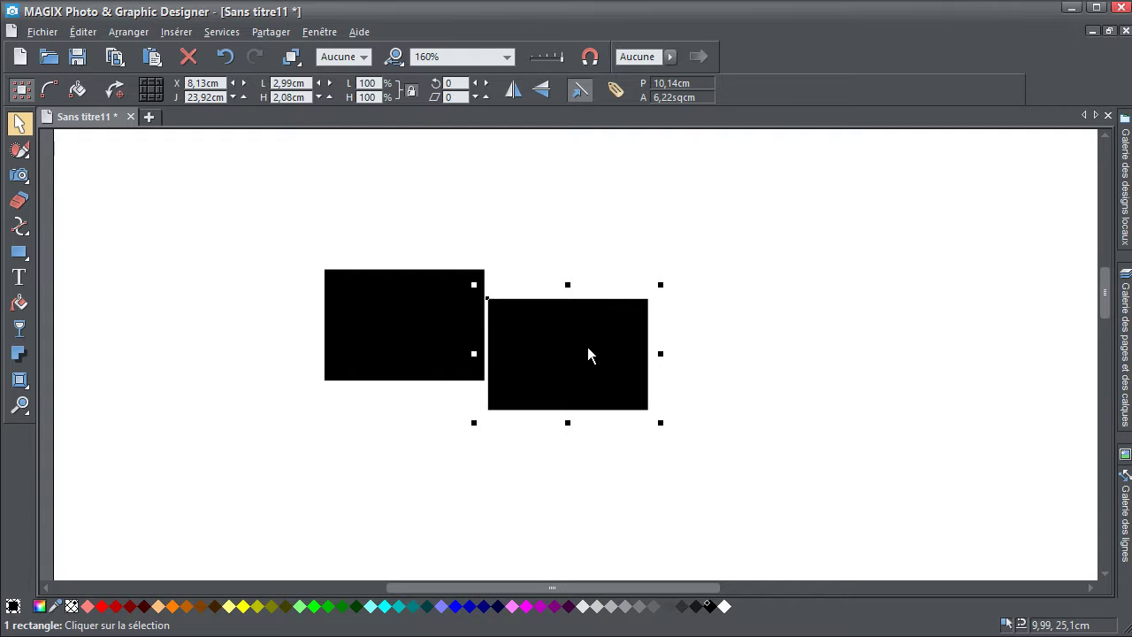
{"action": "key", "text": "ctrl+z"}
{"action": "key", "text": "ctrl+z"}
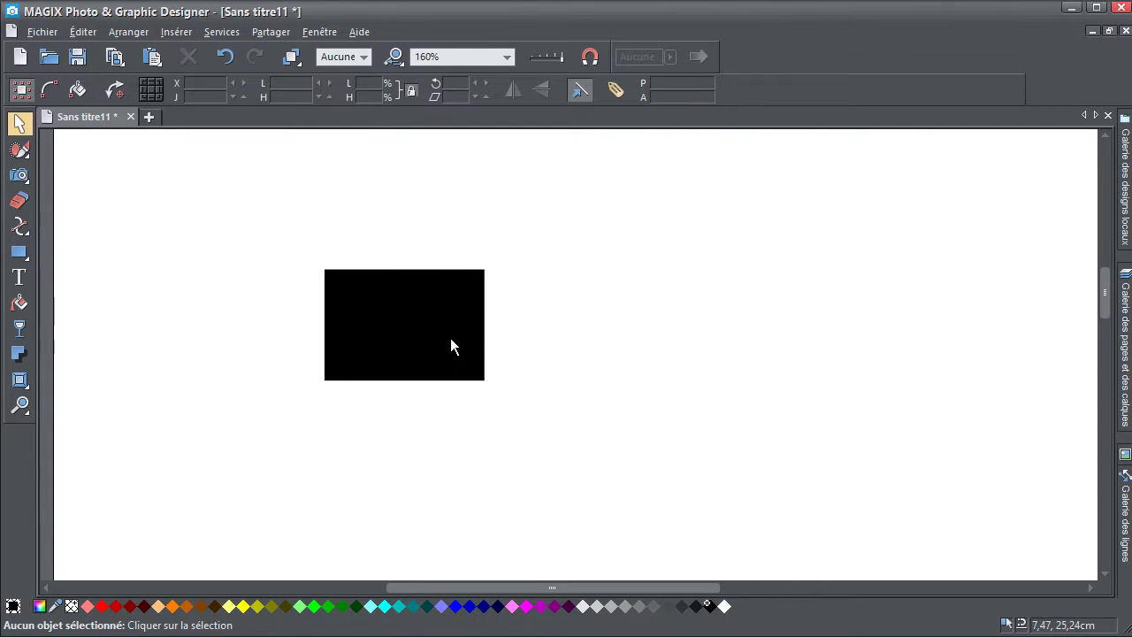
Step: Duplicate the rectangle to its right, horizontally aligned with the original at X 8.76 cm, discarding the first freehand copy
{"action": "left_click_drag", "start_coordinate": [397, 306], "coordinate": [632, 325]}
{"action": "key", "text": "Delete"}
{"action": "key", "text": "ctrl"}
{"action": "left_click_drag", "start_coordinate": [390, 330], "coordinate": [585, 339]}
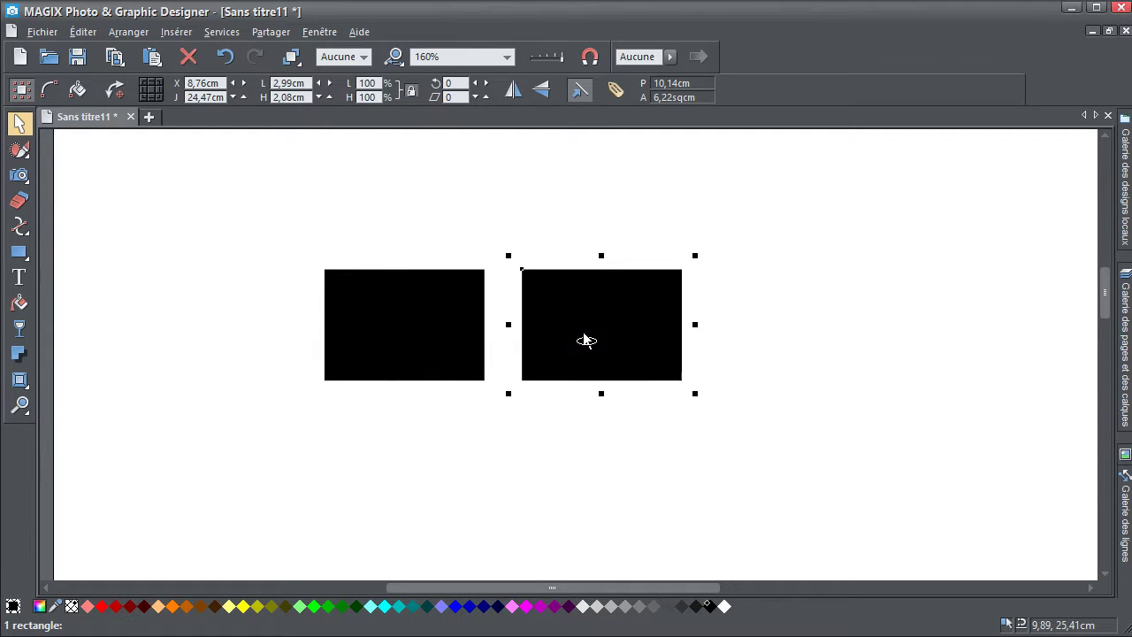
{"action": "left_click", "coordinate": [564, 411]}
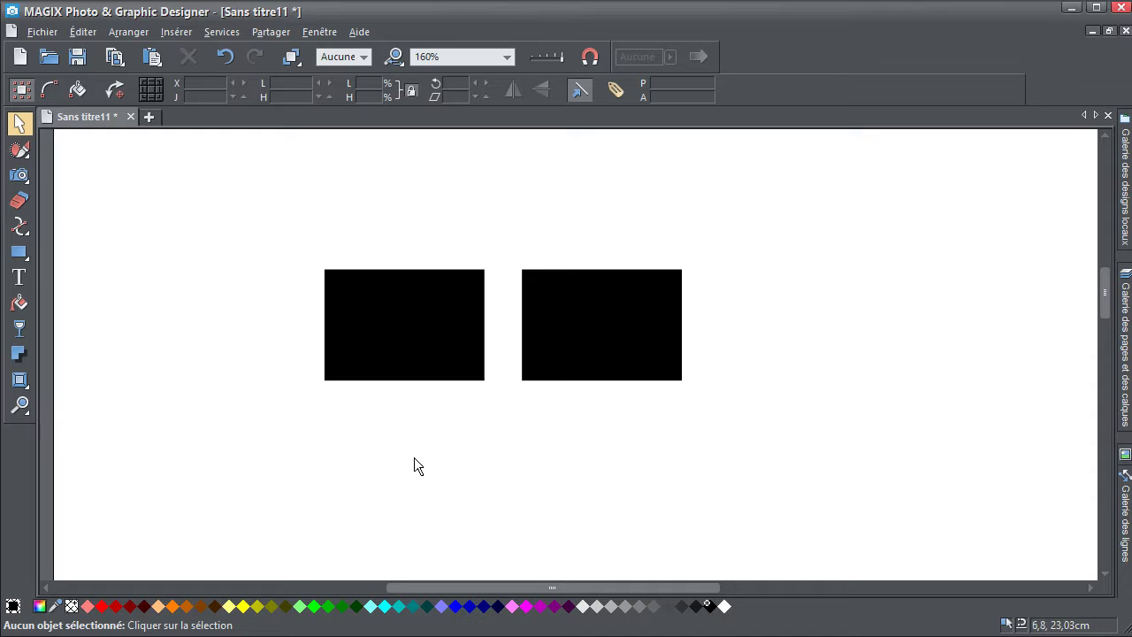
Step: Duplicate both rectangles directly below the originals to form a two-by-two grid
{"action": "left_click_drag", "start_coordinate": [876, 412], "coordinate": [185, 233]}
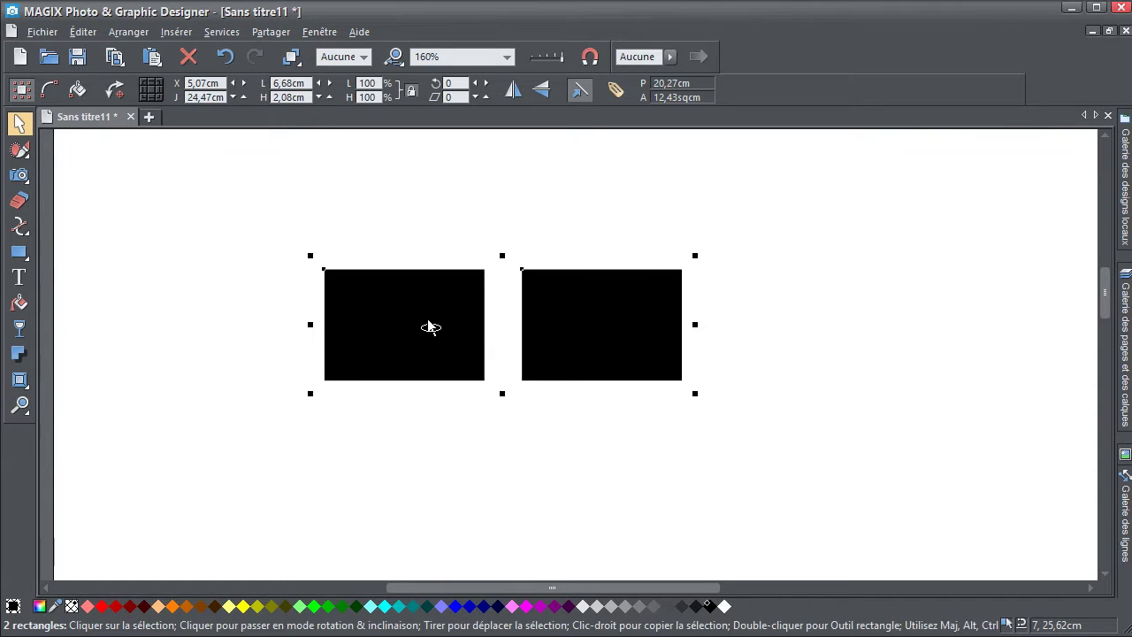
{"action": "left_click_drag", "start_coordinate": [412, 309], "coordinate": [412, 445]}
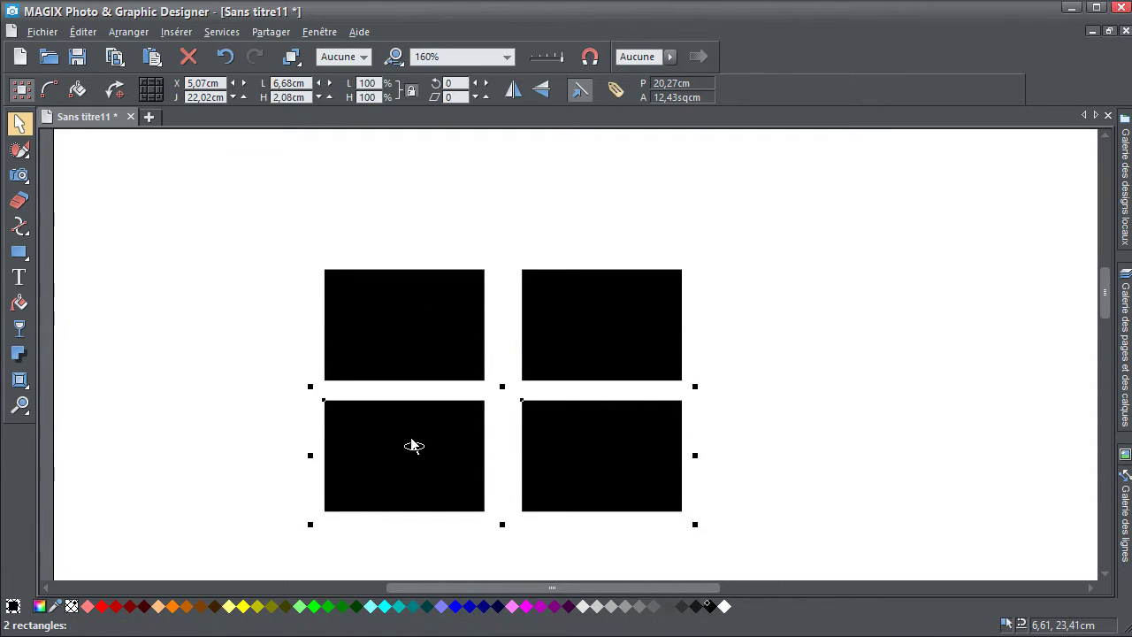
{"action": "left_click", "coordinate": [794, 485]}
Step: Rotate all four rectangles together about their common centre and undo the rotation
{"action": "left_click_drag", "start_coordinate": [793, 545], "coordinate": [230, 229]}
{"action": "left_click", "coordinate": [650, 298]}
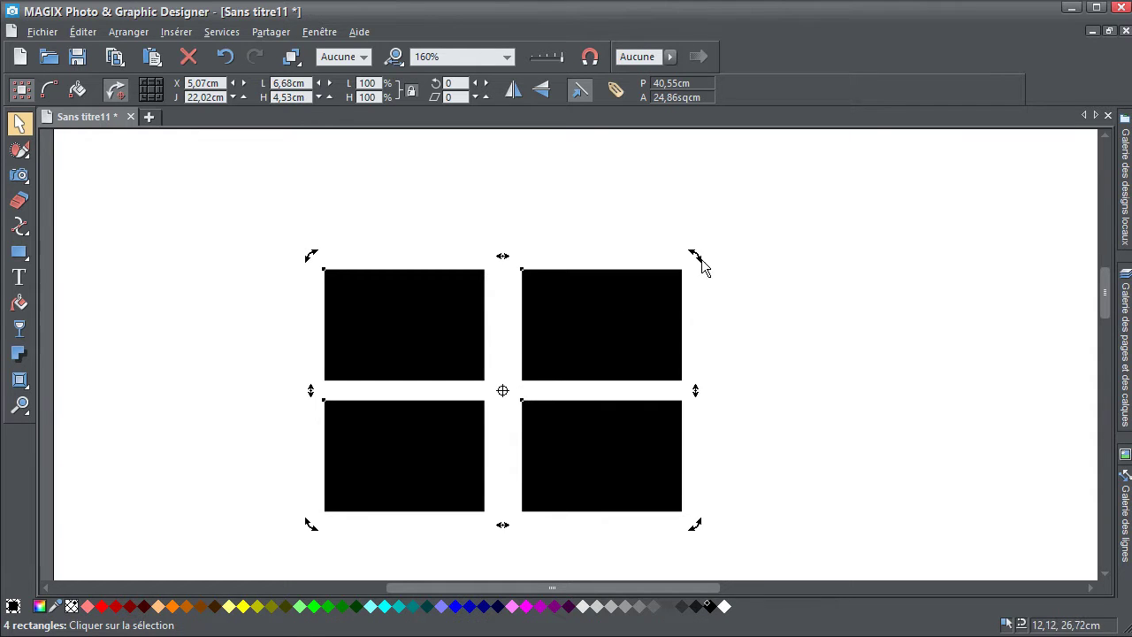
{"action": "left_click_drag", "start_coordinate": [695, 256], "coordinate": [663, 329]}
{"action": "key", "text": "ctrl+z"}
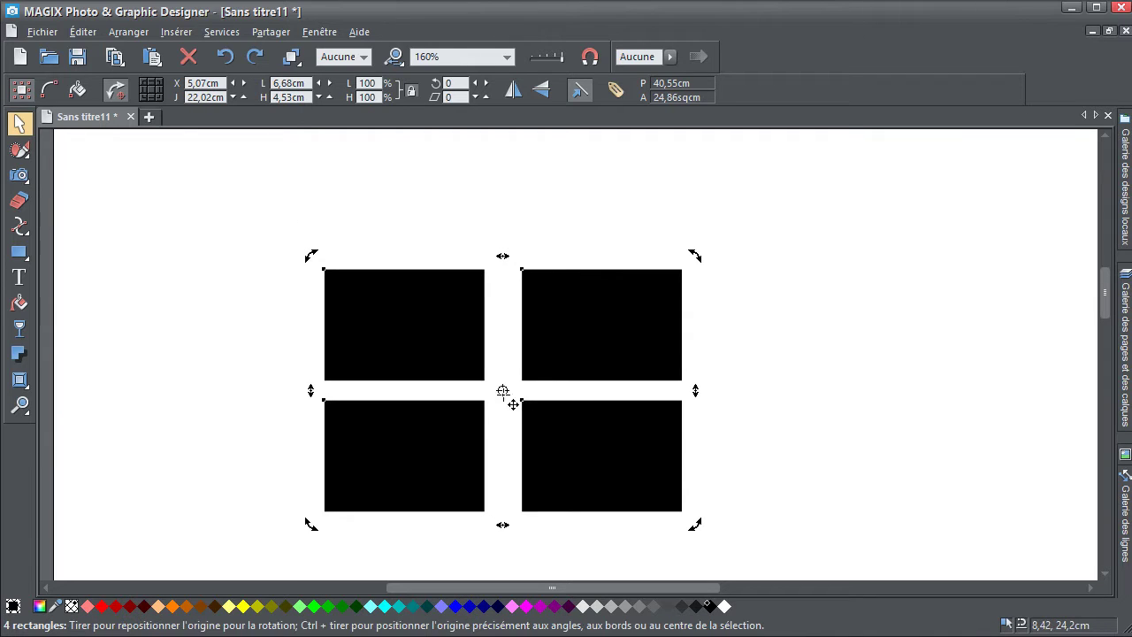
Step: Move the rotation centre to the group's upper-left corner, rotate the four rectangles about it, and undo the rotation
{"action": "left_click_drag", "start_coordinate": [509, 400], "coordinate": [333, 299]}
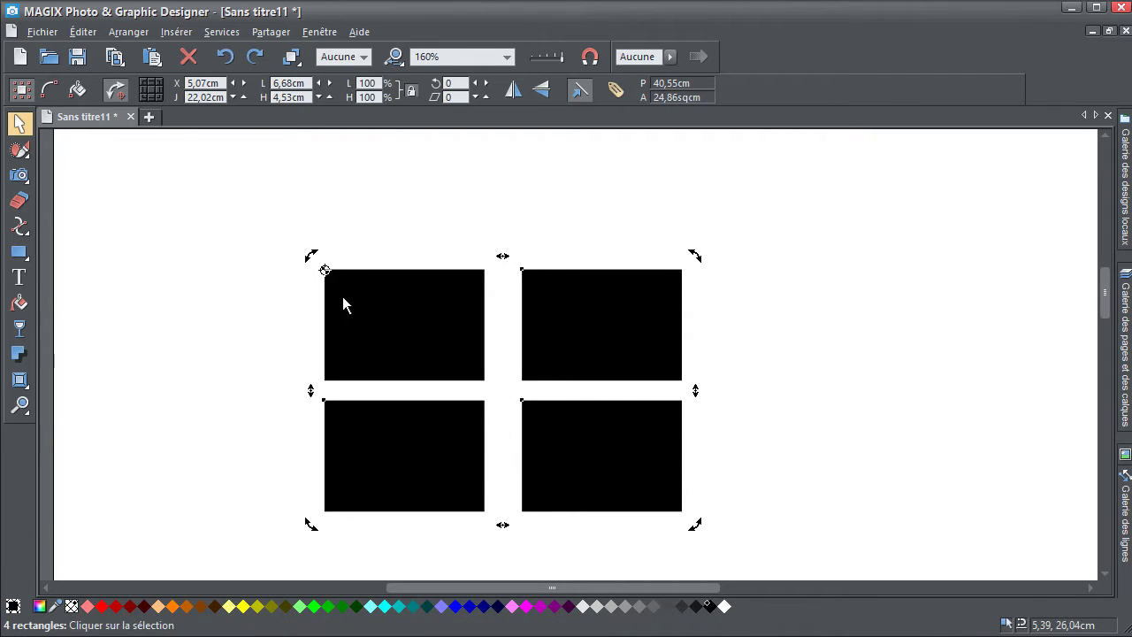
{"action": "left_click_drag", "start_coordinate": [698, 257], "coordinate": [664, 144]}
{"action": "key", "text": "ctrl+z"}
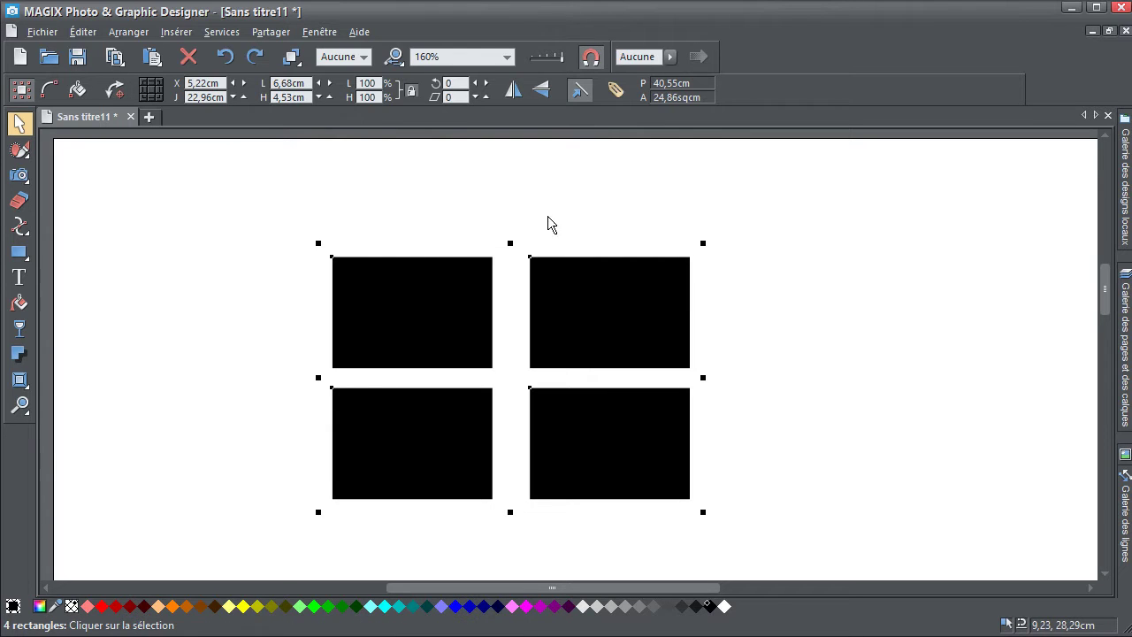
Step: Delete the two lower rectangles of the grid
{"action": "left_click", "coordinate": [571, 246]}
{"action": "mouse_move", "coordinate": [585, 323]}
{"action": "left_mouse_down"}
{"action": "mouse_move", "coordinate": [584, 274]}
{"action": "mouse_move", "coordinate": [567, 321]}
{"action": "mouse_move", "coordinate": [602, 328]}
{"action": "mouse_move", "coordinate": [543, 346]}
{"action": "mouse_move", "coordinate": [586, 319]}
{"action": "mouse_move", "coordinate": [596, 329]}
{"action": "mouse_move", "coordinate": [587, 323]}
{"action": "left_mouse_up"}
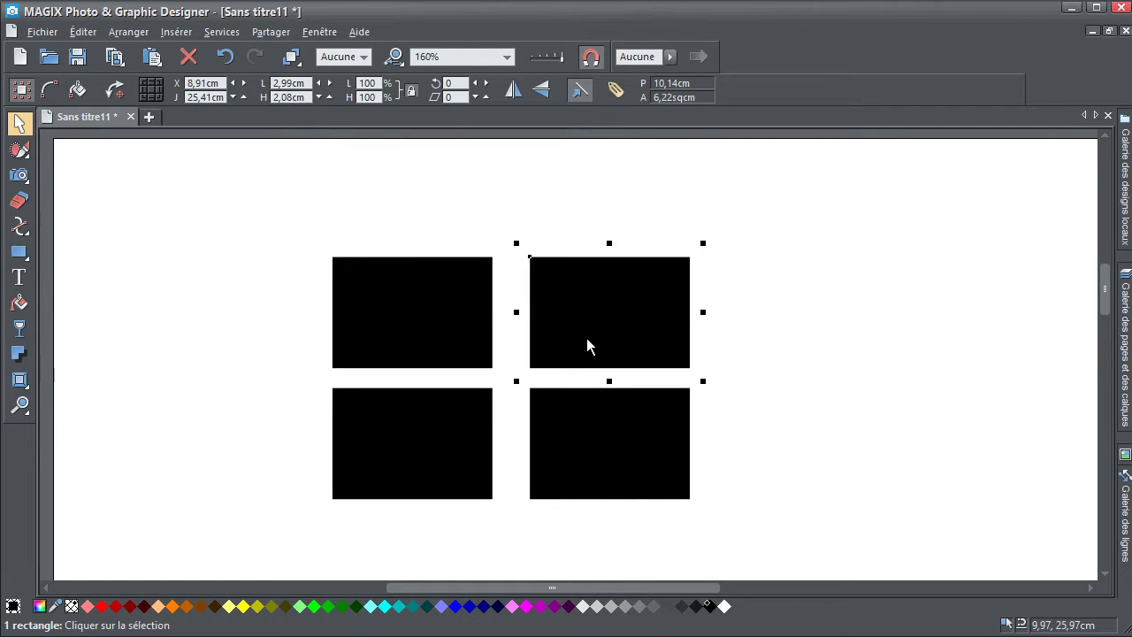
{"action": "left_click_drag", "start_coordinate": [299, 372], "coordinate": [803, 520]}
{"action": "key", "text": "Delete"}
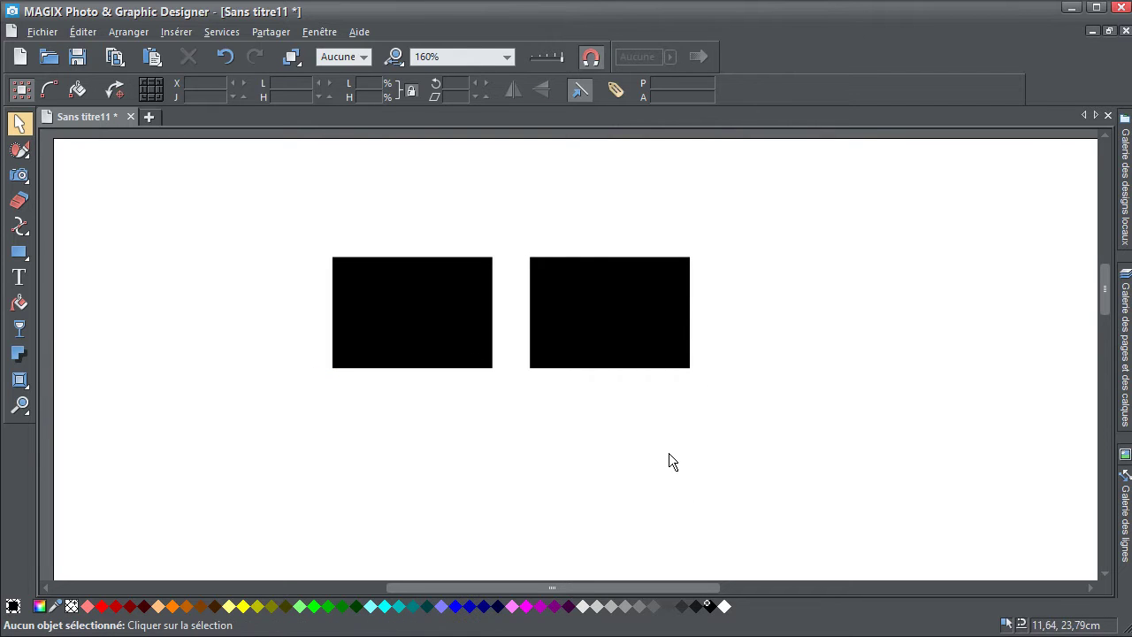
Step: Shrink the left rectangle and snap it against the middle of the right rectangle's left edge
{"action": "left_click", "coordinate": [438, 346]}
{"action": "left_click_drag", "start_coordinate": [503, 243], "coordinate": [427, 299]}
{"action": "left_click_drag", "start_coordinate": [405, 339], "coordinate": [513, 318]}
{"action": "left_click", "coordinate": [485, 392]}
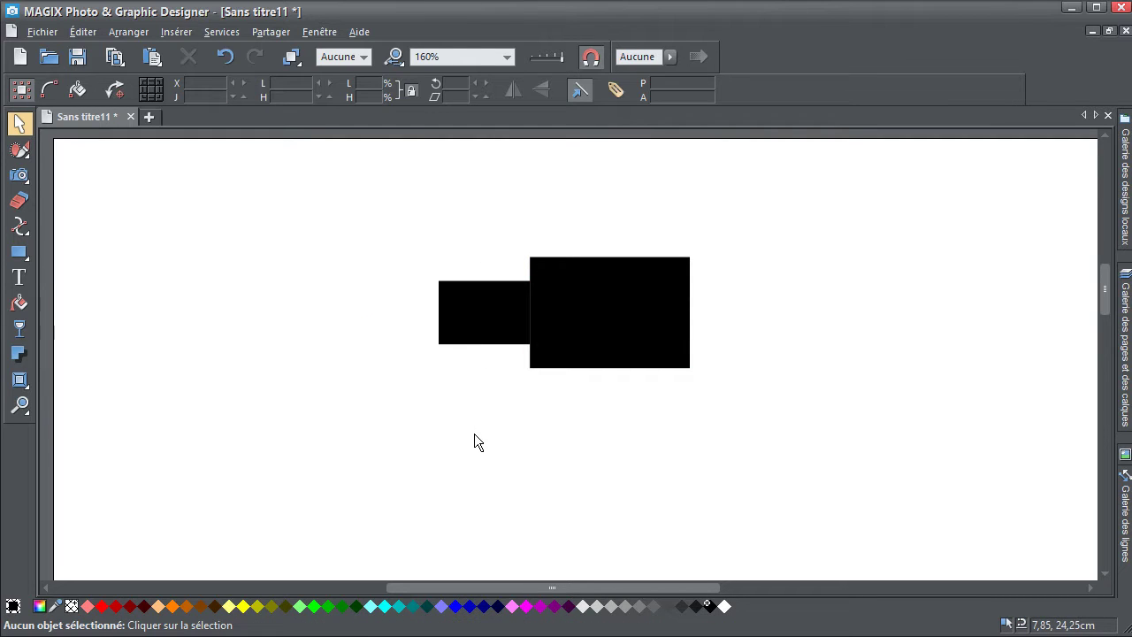
Step: Duplicate the small rectangle, shrink the copy and snap it onto the middle of the large rectangle's top edge
{"action": "left_click_drag", "start_coordinate": [375, 230], "coordinate": [812, 440]}
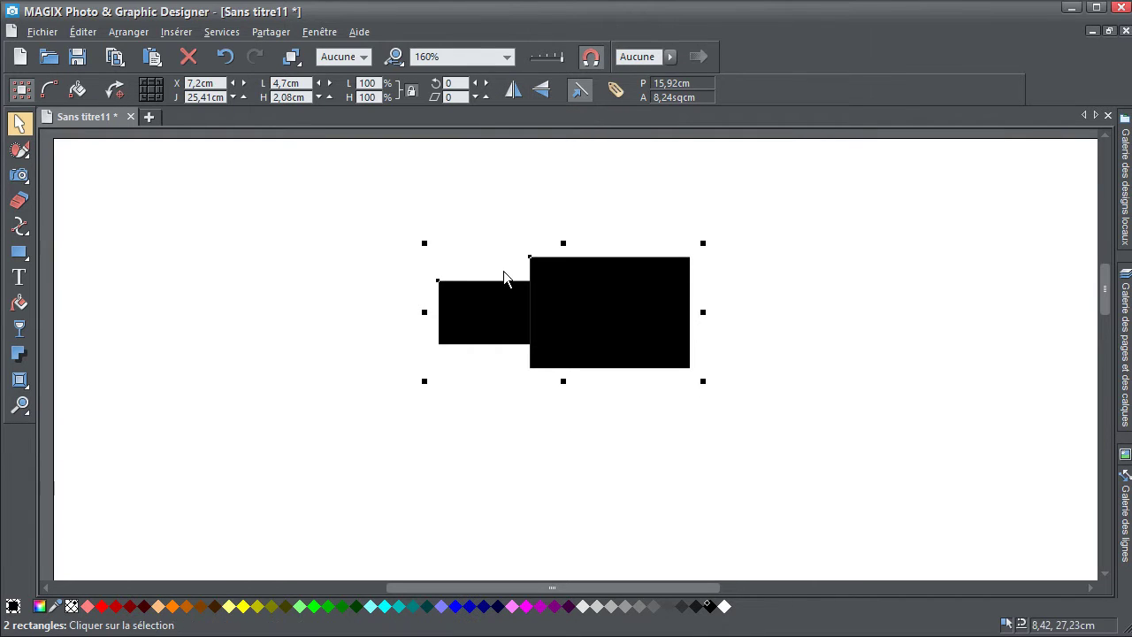
{"action": "key", "text": "Escape"}
{"action": "left_click_drag", "start_coordinate": [461, 334], "coordinate": [580, 245]}
{"action": "left_click_drag", "start_coordinate": [666, 175], "coordinate": [631, 202]}
{"action": "left_click_drag", "start_coordinate": [591, 238], "coordinate": [617, 238]}
Step: Select all three rectangles and flip them together vertically, then horizontally
{"action": "left_click_drag", "start_coordinate": [326, 171], "coordinate": [744, 441]}
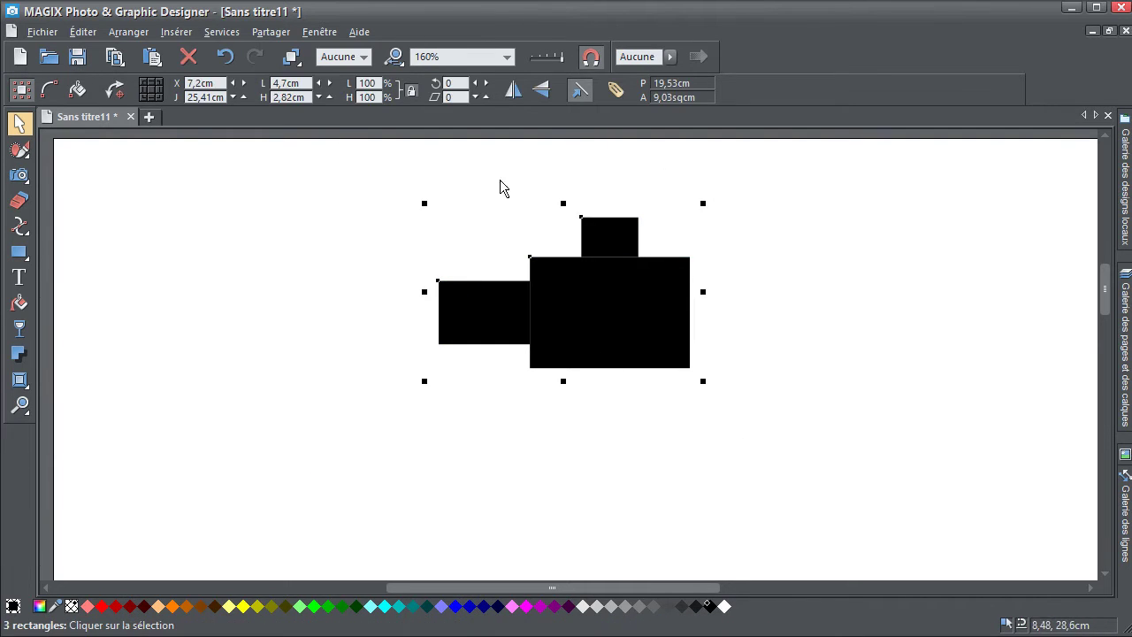
{"action": "left_click", "coordinate": [542, 93]}
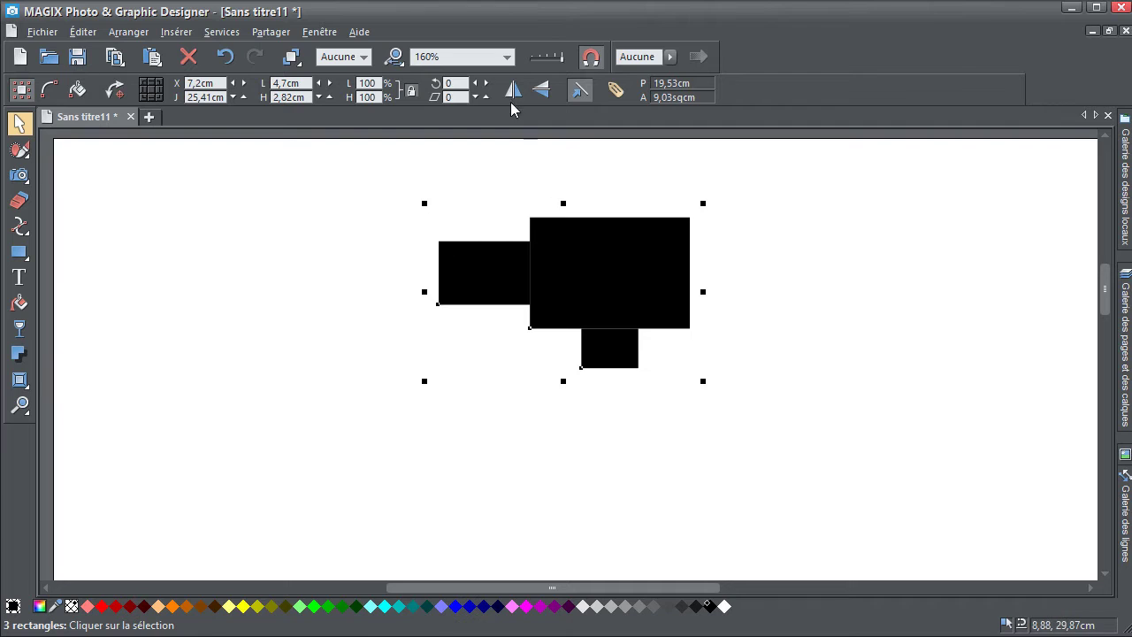
{"action": "left_click", "coordinate": [511, 90]}
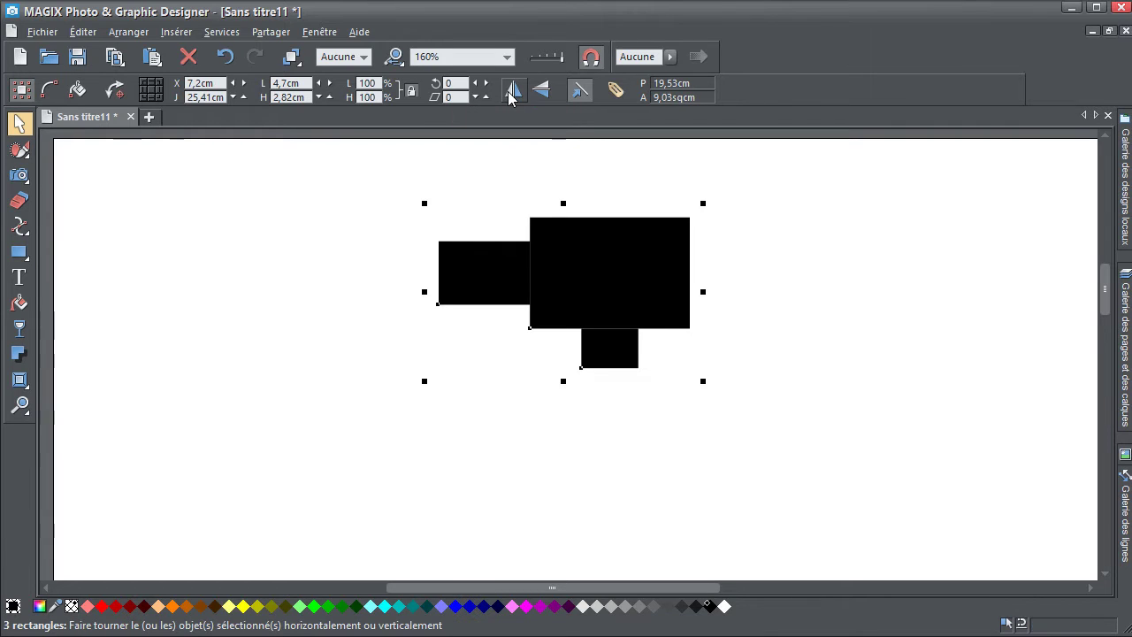
Step: Duplicate the three-rectangle shape against its right end and flip the copy horizontally to form a mirrored pair
{"action": "left_click_drag", "start_coordinate": [349, 168], "coordinate": [809, 461]}
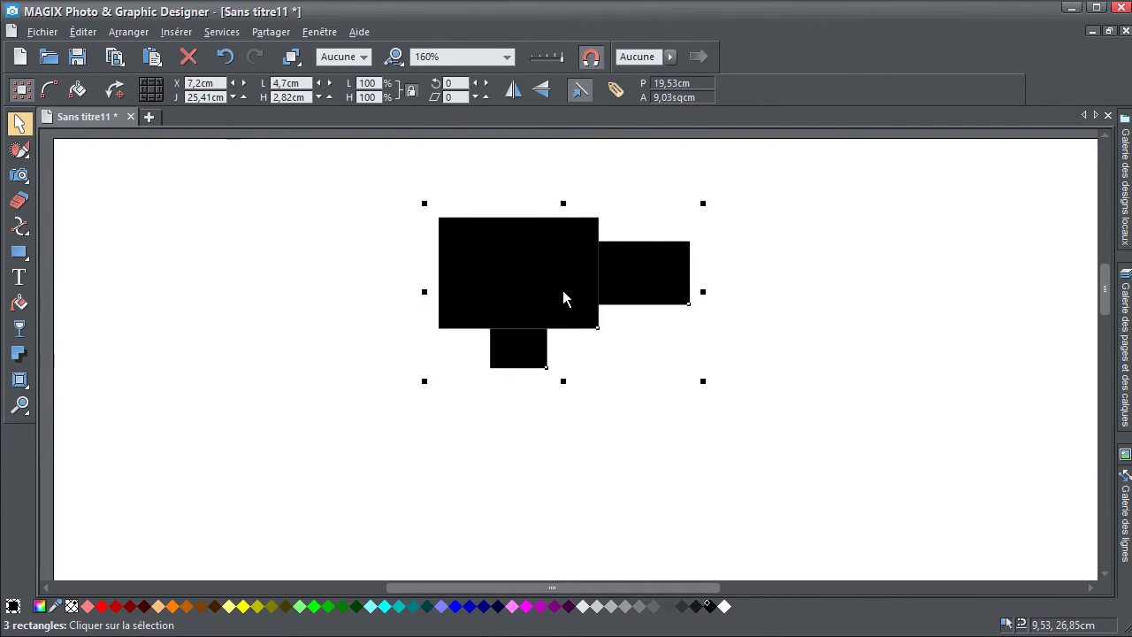
{"action": "left_click_drag", "start_coordinate": [563, 290], "coordinate": [595, 284]}
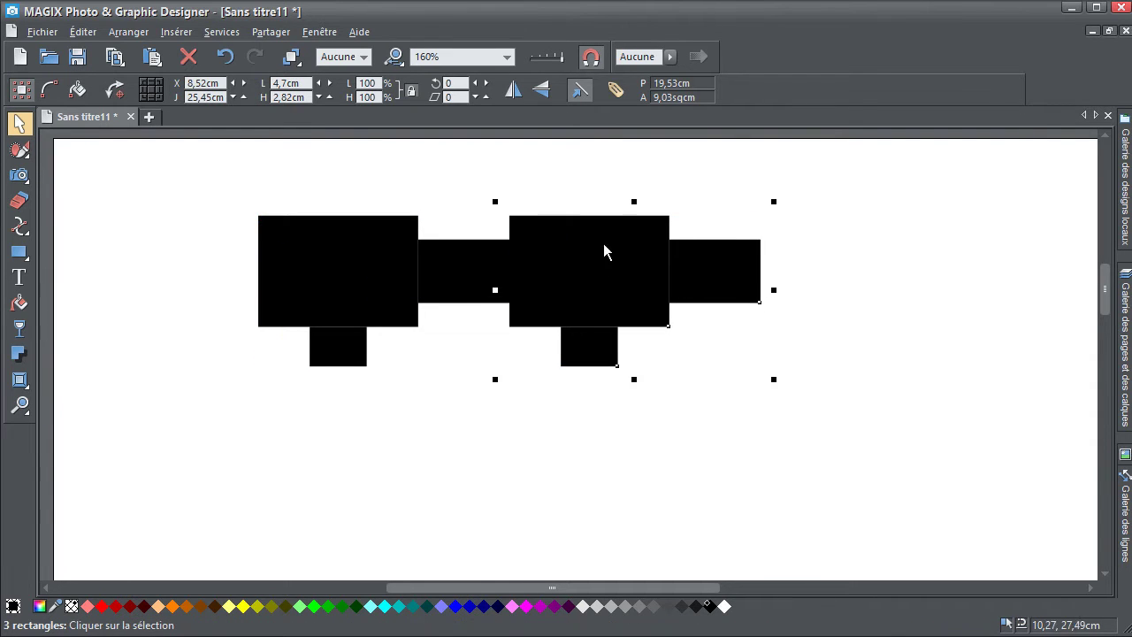
{"action": "left_click", "coordinate": [513, 90]}
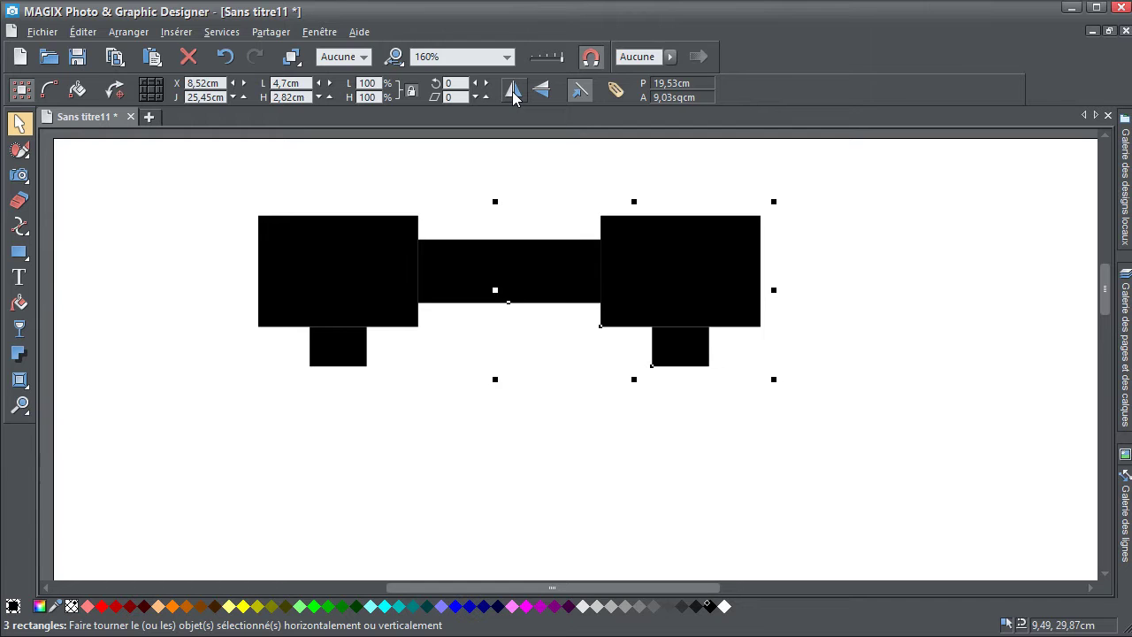
Step: Duplicate all six rectangles directly below the originals and flip the copy vertically to close the symmetrical frame
{"action": "left_click_drag", "start_coordinate": [919, 490], "coordinate": [101, 170]}
{"action": "left_click_drag", "start_coordinate": [364, 277], "coordinate": [364, 427]}
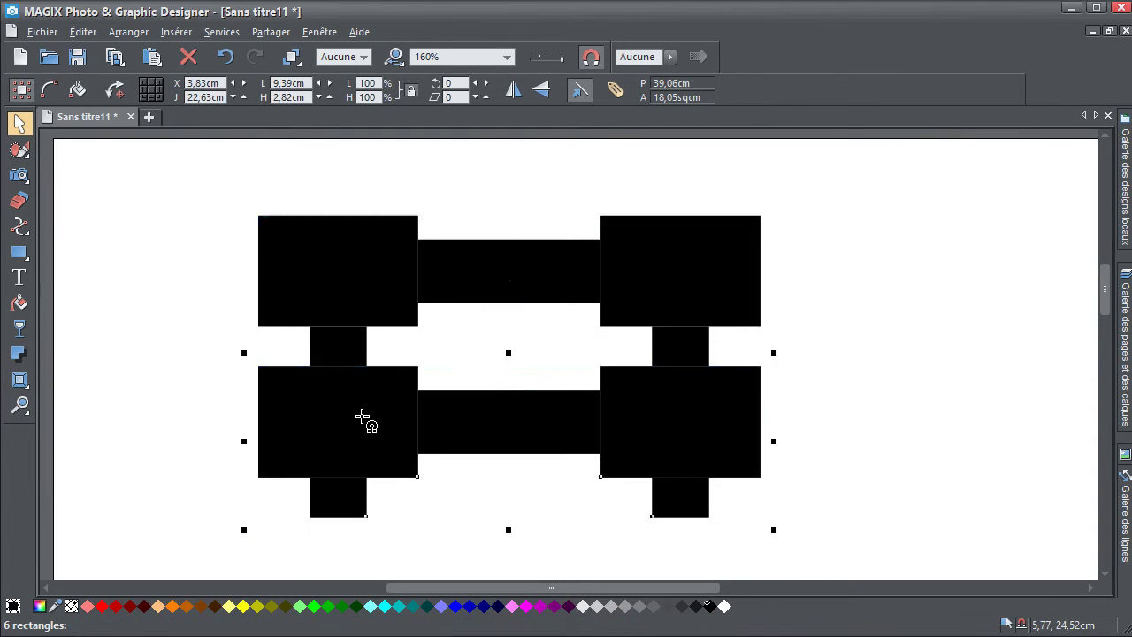
{"action": "left_click", "coordinate": [542, 89]}
{"action": "left_click", "coordinate": [803, 213]}
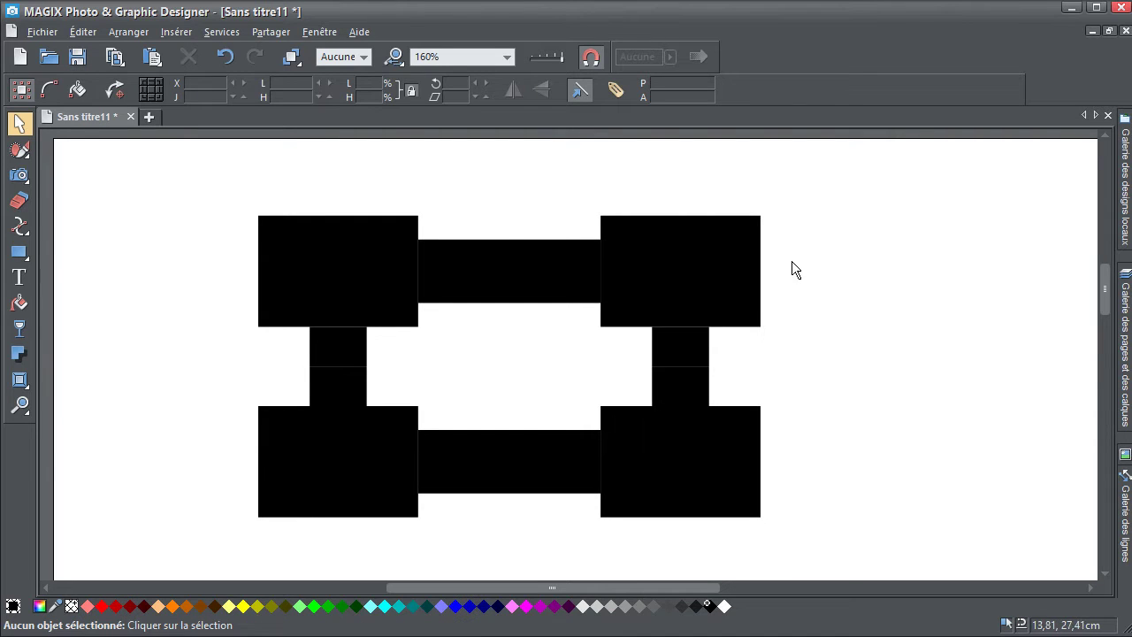
Step: Select all the rectangles of the symmetrical frame and delete them from the page
{"action": "mouse_move", "coordinate": [826, 185]}
{"action": "left_mouse_down"}
{"action": "mouse_move", "coordinate": [341, 437]}
{"action": "mouse_move", "coordinate": [239, 564]}
{"action": "left_mouse_up"}
{"action": "mouse_move", "coordinate": [346, 467]}
{"action": "left_mouse_down"}
{"action": "mouse_move", "coordinate": [398, 409]}
{"action": "mouse_move", "coordinate": [401, 464]}
{"action": "left_mouse_up"}
{"action": "key", "text": "Delete"}
Step: Import the photo IMG_4017.jpg from the file folder onto the page and dismiss the zoom notice
{"action": "left_click", "coordinate": [1071, 30]}
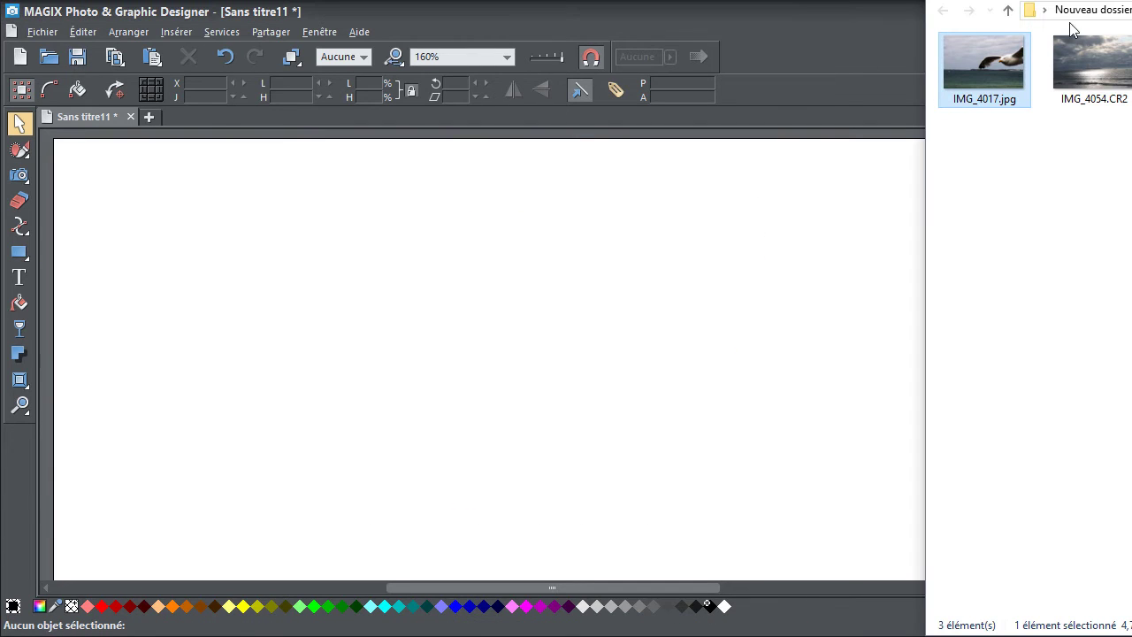
{"action": "left_click_drag", "start_coordinate": [480, 348], "coordinate": [536, 349]}
{"action": "left_click", "coordinate": [644, 270]}
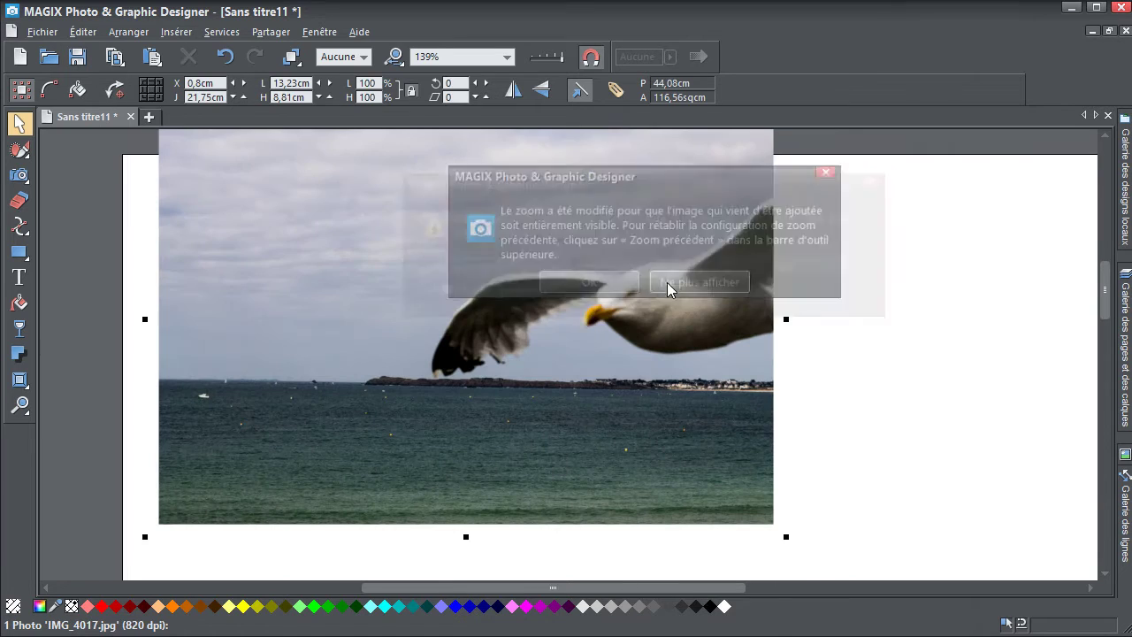
{"action": "left_click", "coordinate": [587, 286]}
Step: Shrink the seagull photo proportionally to about 5.86 × 3.9 cm and undo the last adjustment
{"action": "left_click_drag", "start_coordinate": [783, 151], "coordinate": [469, 363]}
{"action": "left_click_drag", "start_coordinate": [374, 437], "coordinate": [469, 305]}
{"action": "left_click", "coordinate": [501, 291]}
{"action": "left_click_drag", "start_coordinate": [632, 196], "coordinate": [634, 237]}
{"action": "left_click", "coordinate": [571, 351]}
{"action": "left_click_drag", "start_coordinate": [609, 338], "coordinate": [556, 341]}
{"action": "key", "text": "ctrl+z"}
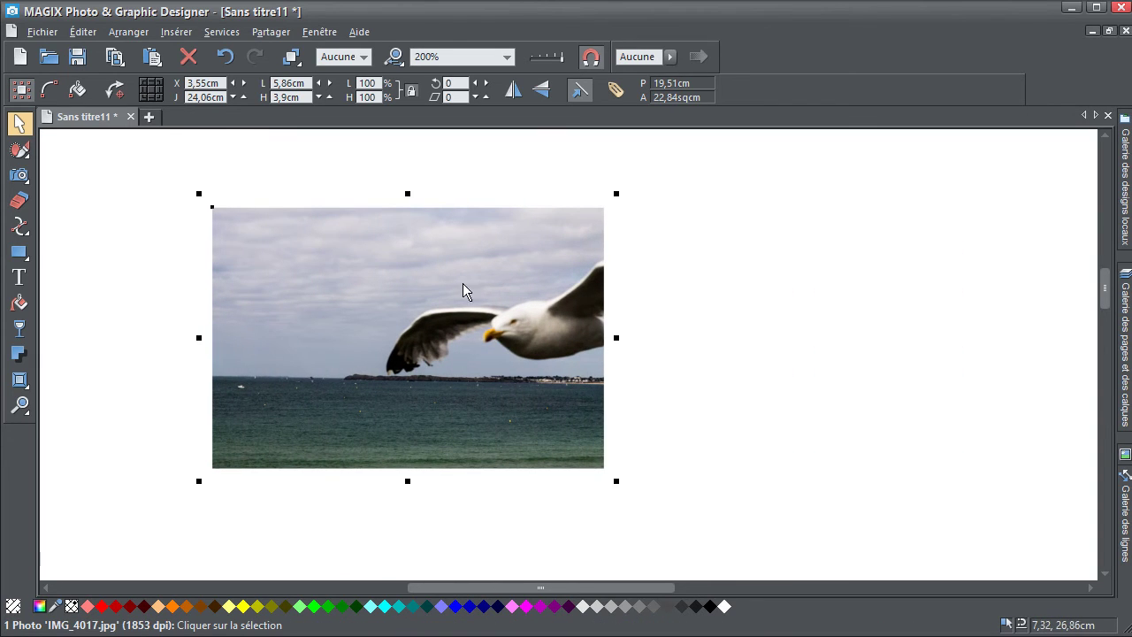
Step: Duplicate the seagull photo, snap the copy against the original's right edge and flip it horizontally
{"action": "left_click_drag", "start_coordinate": [306, 317], "coordinate": [730, 333]}
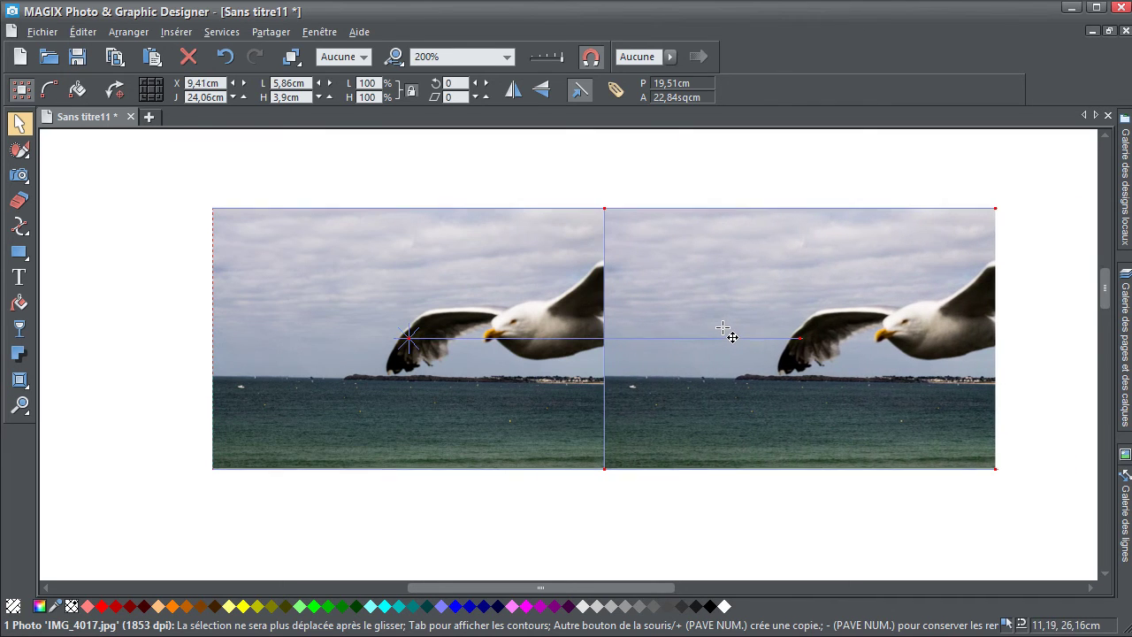
{"action": "left_click", "coordinate": [514, 89]}
{"action": "scroll", "coordinate": [654, 368], "scroll_direction": "down", "scroll_amount": 2}
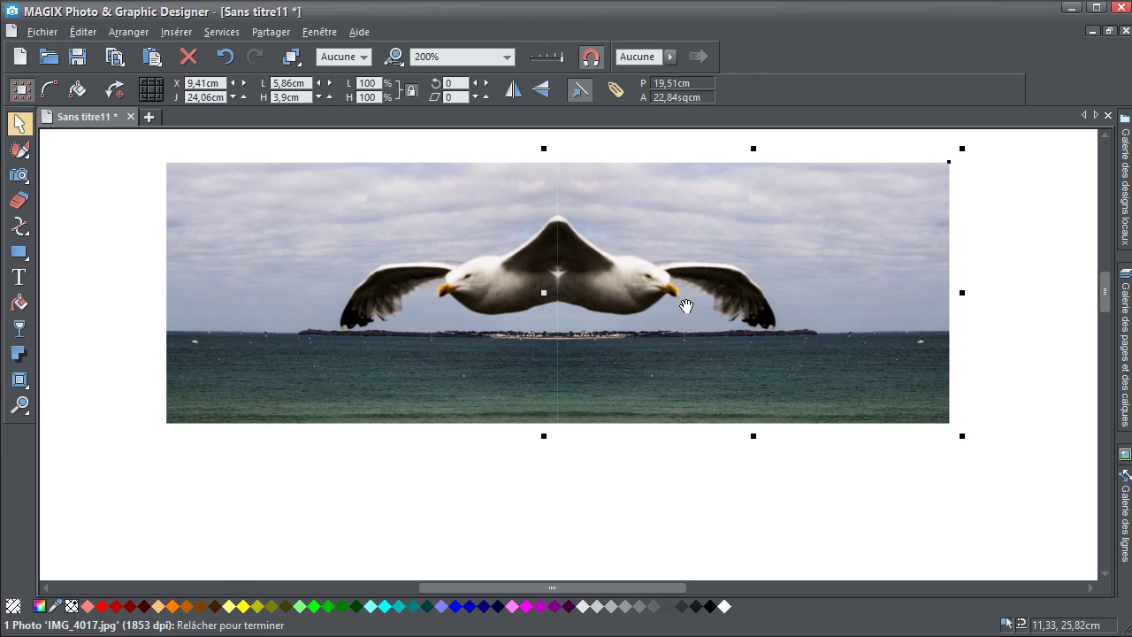